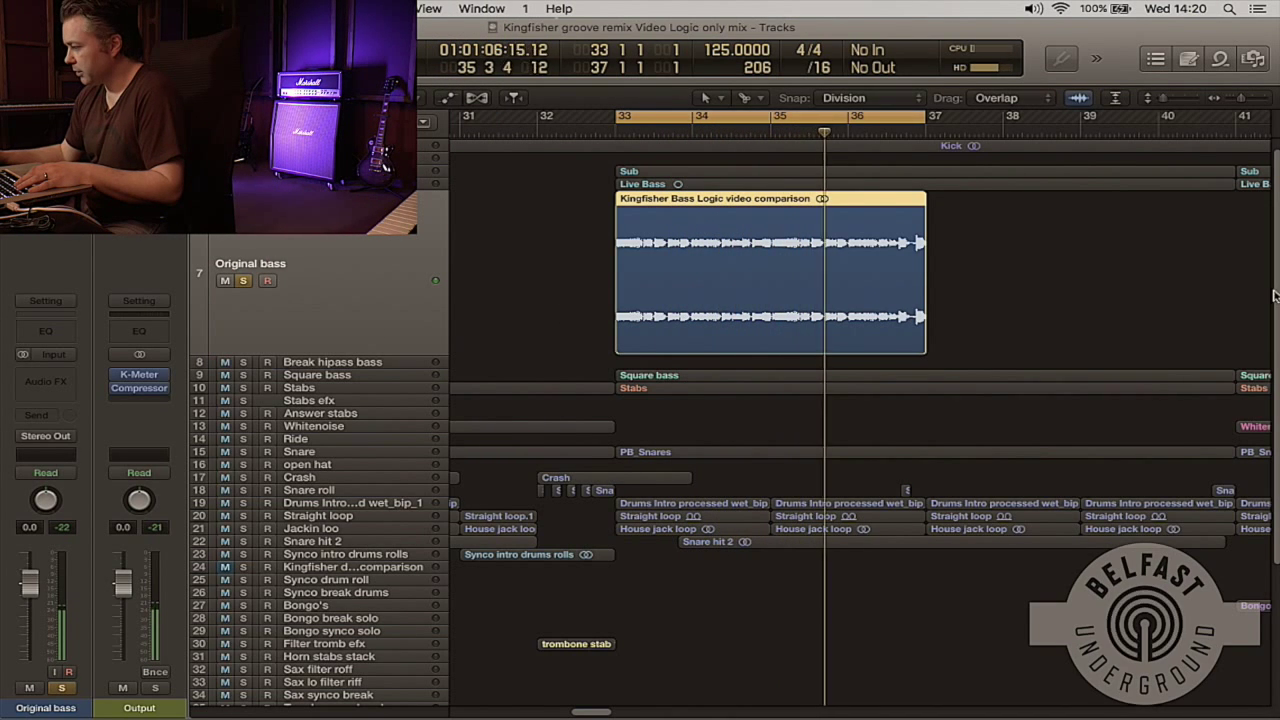
Switch solo from the Original bass track to the Live Bass track and play the looped section.
scroll(384, 254, "up", 1)
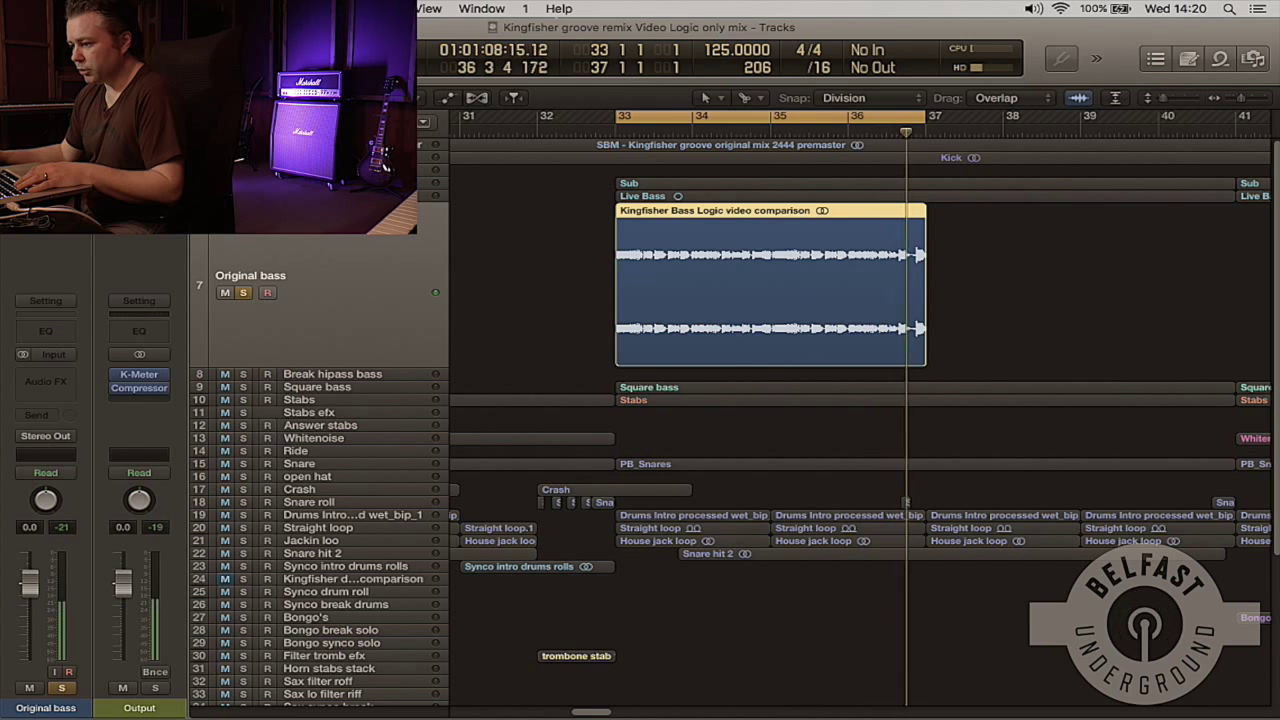
key("Up")
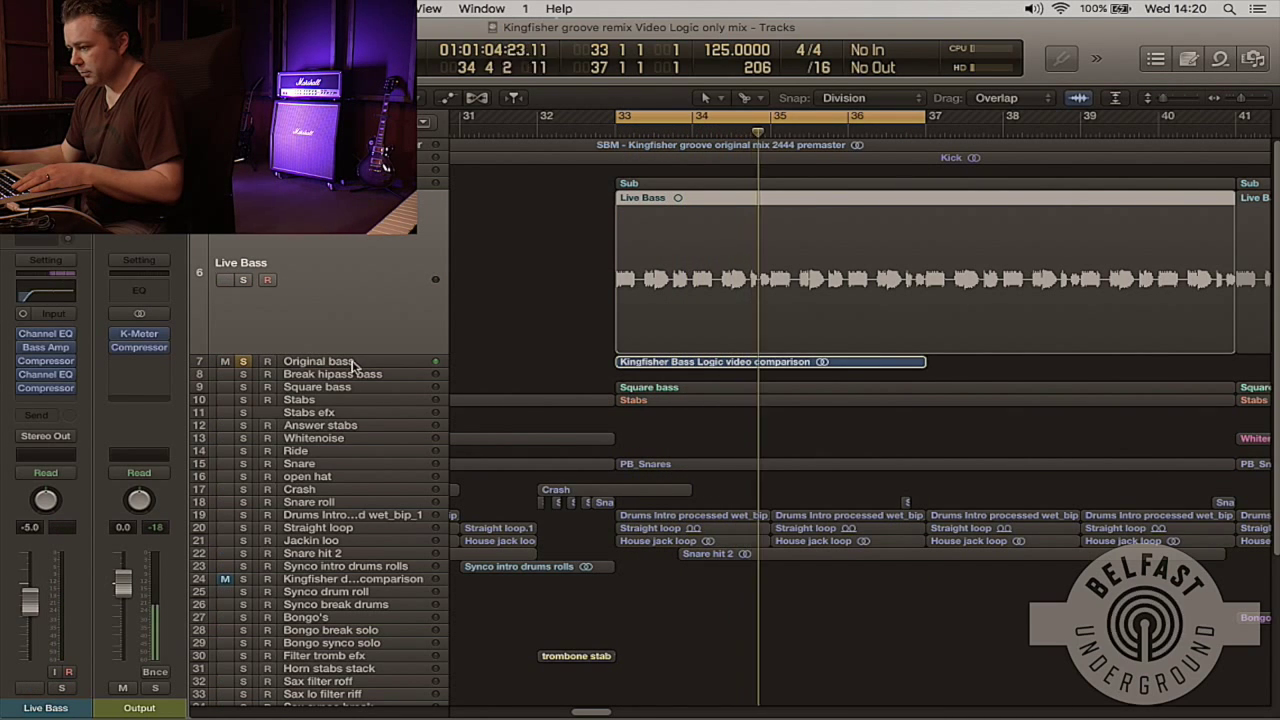
key("Down")
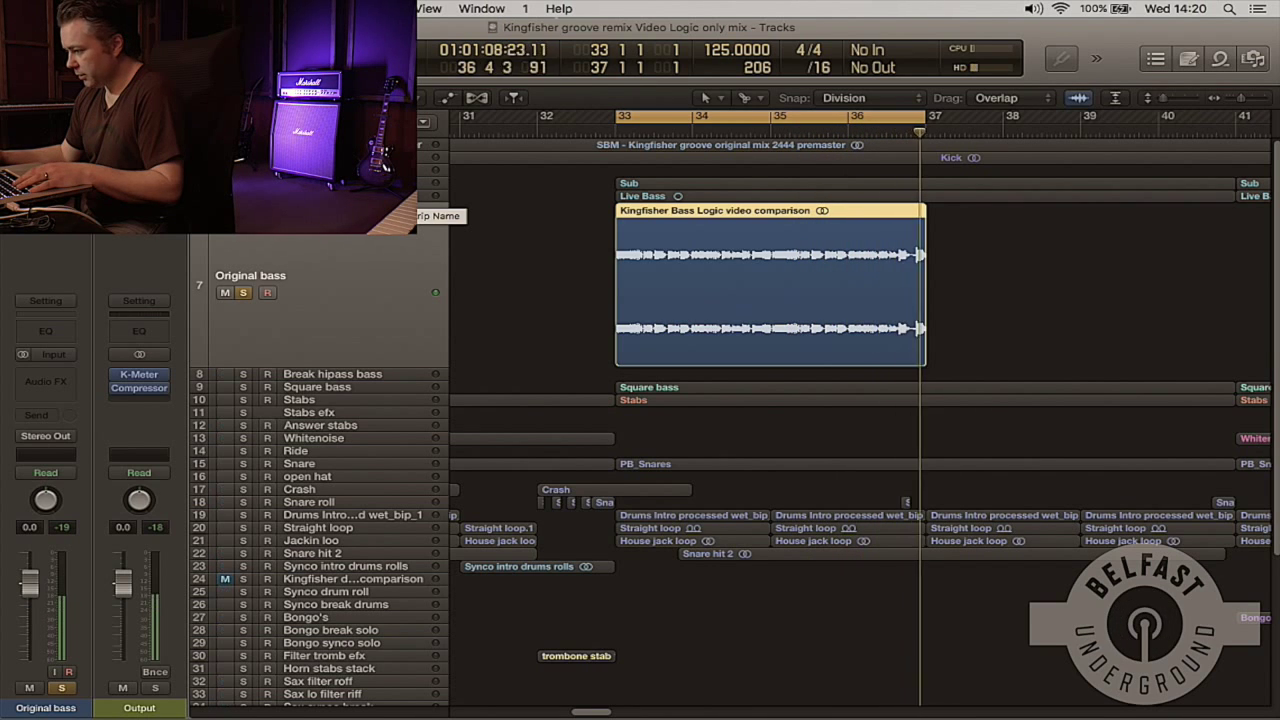
key("Up")
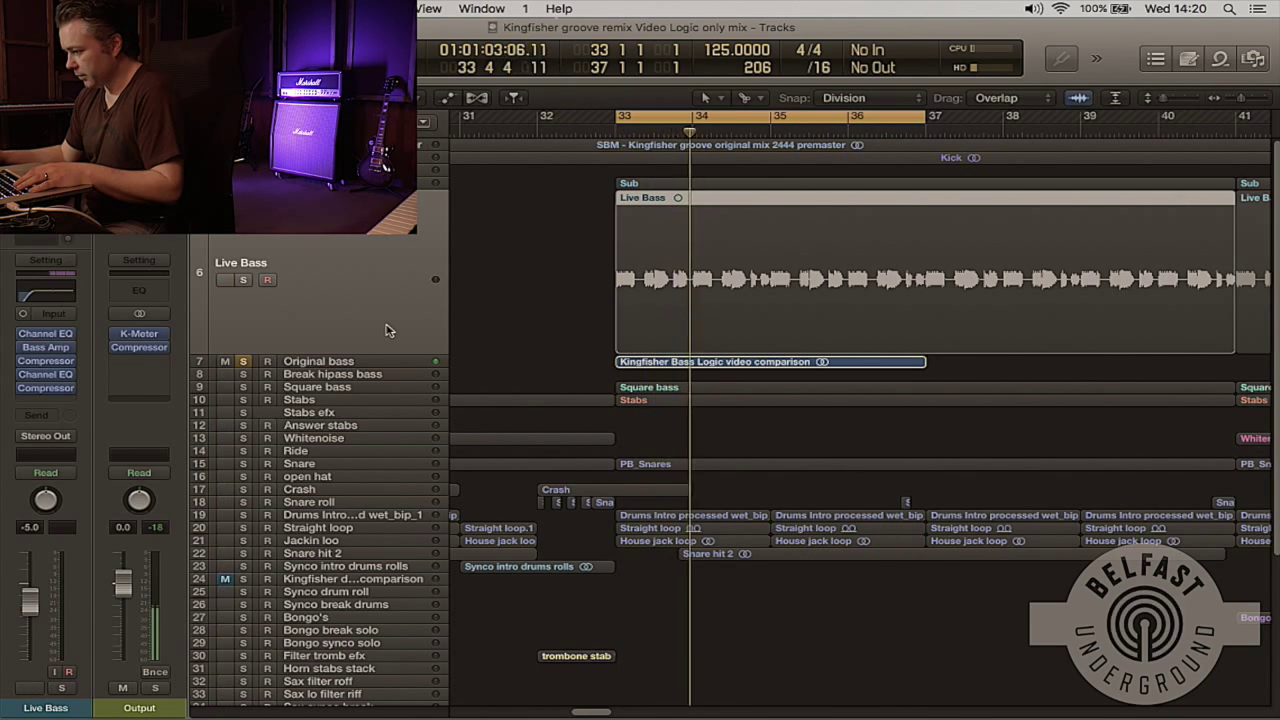
left_click(243, 361)
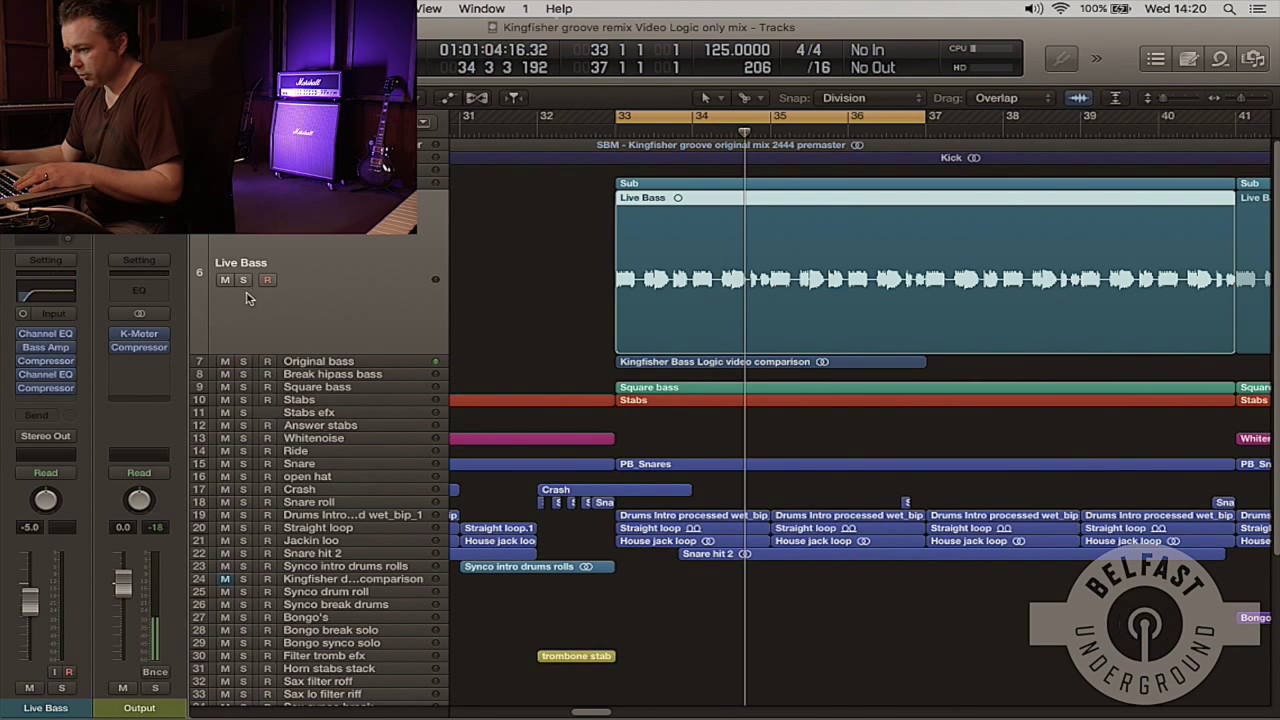
left_click(243, 280)
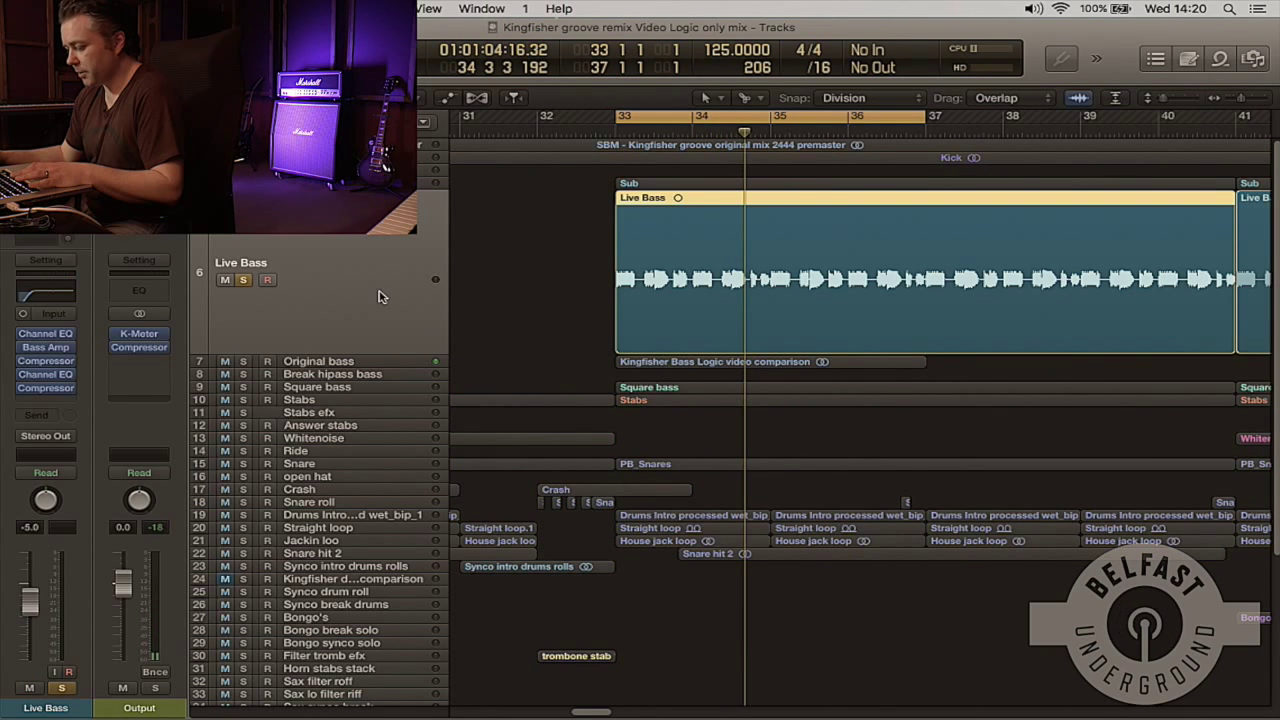
key("space")
key("space")
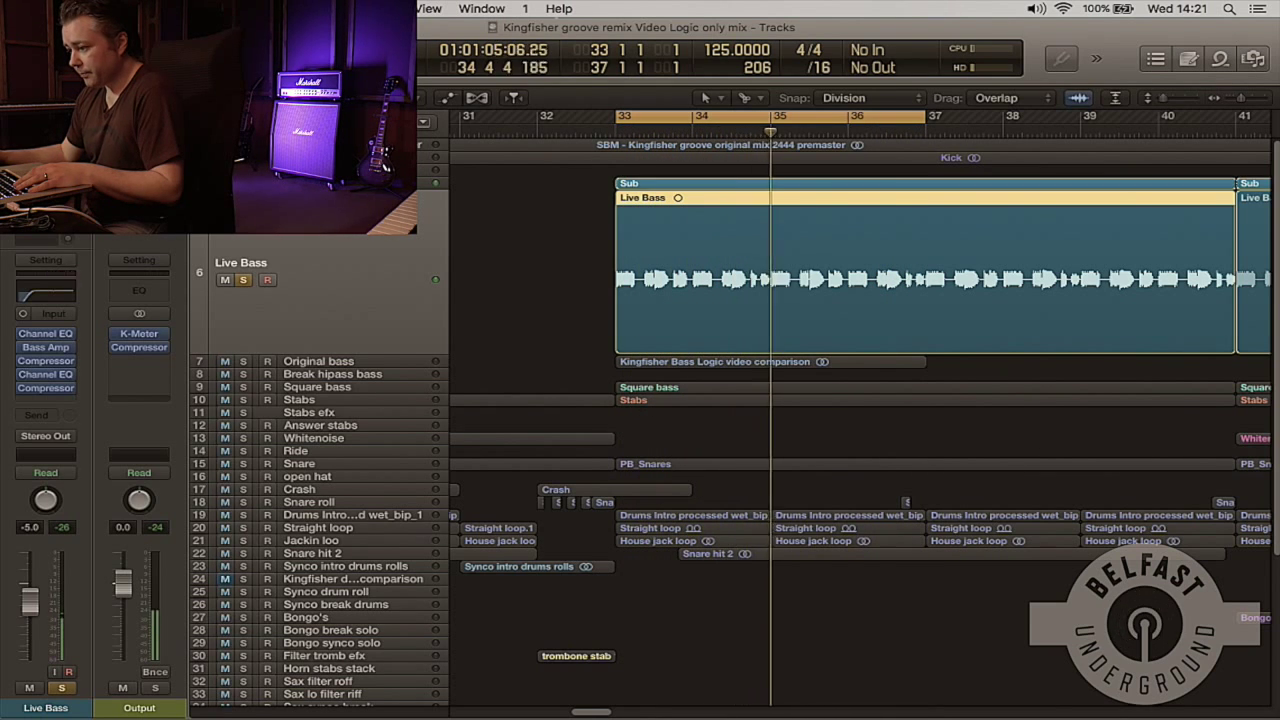
View the Sub channel strip, and open the Bass Amp Designer on the Live Bass track to examine its settings before closing it.
key("Up")
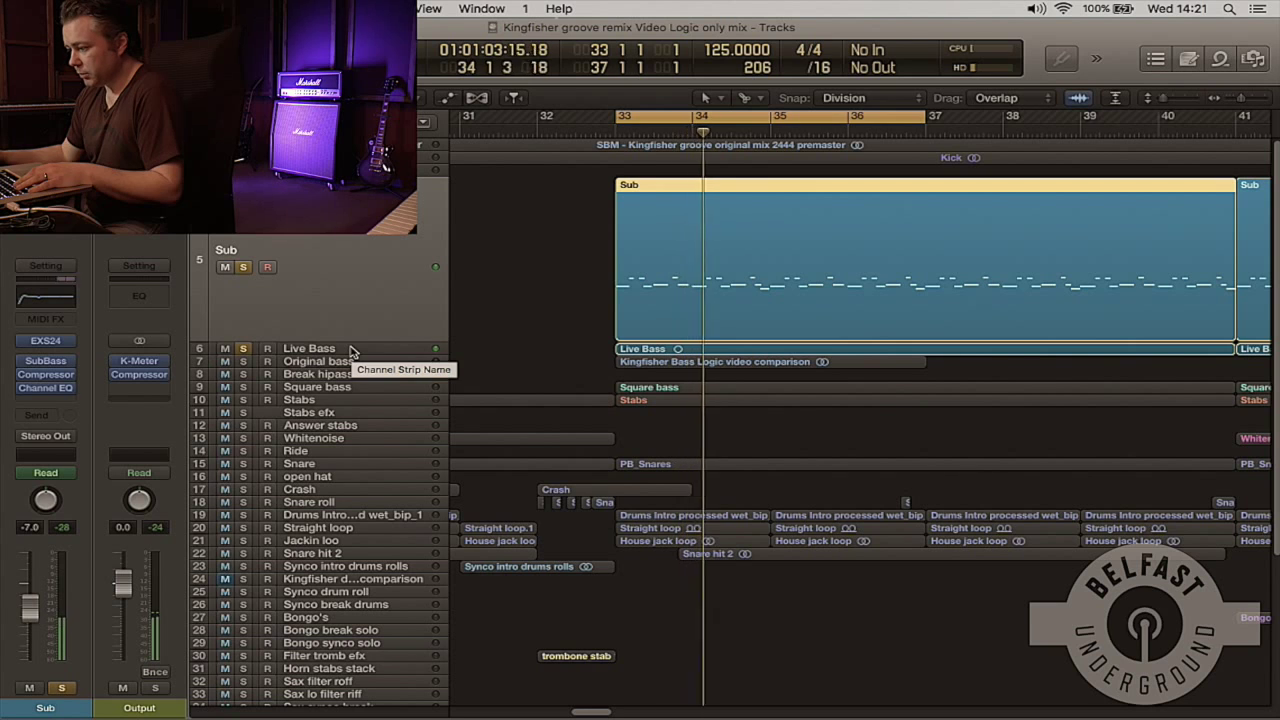
left_click(350, 350)
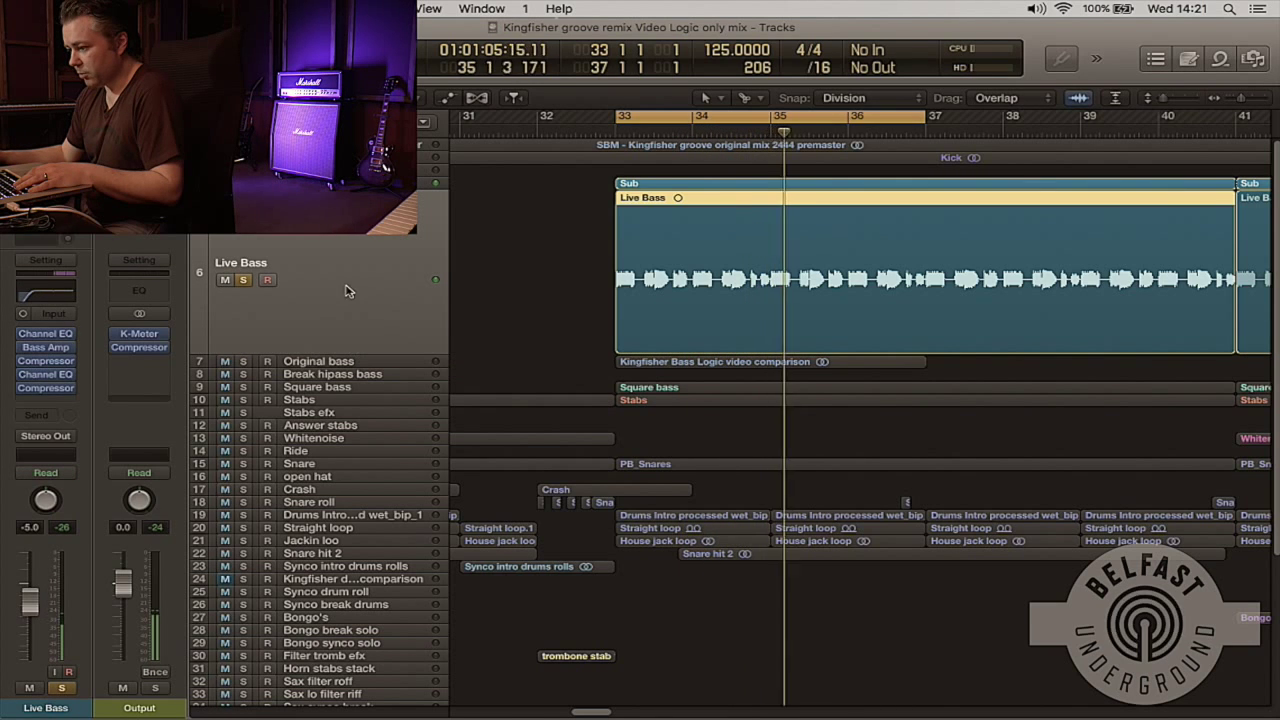
left_click(47, 348)
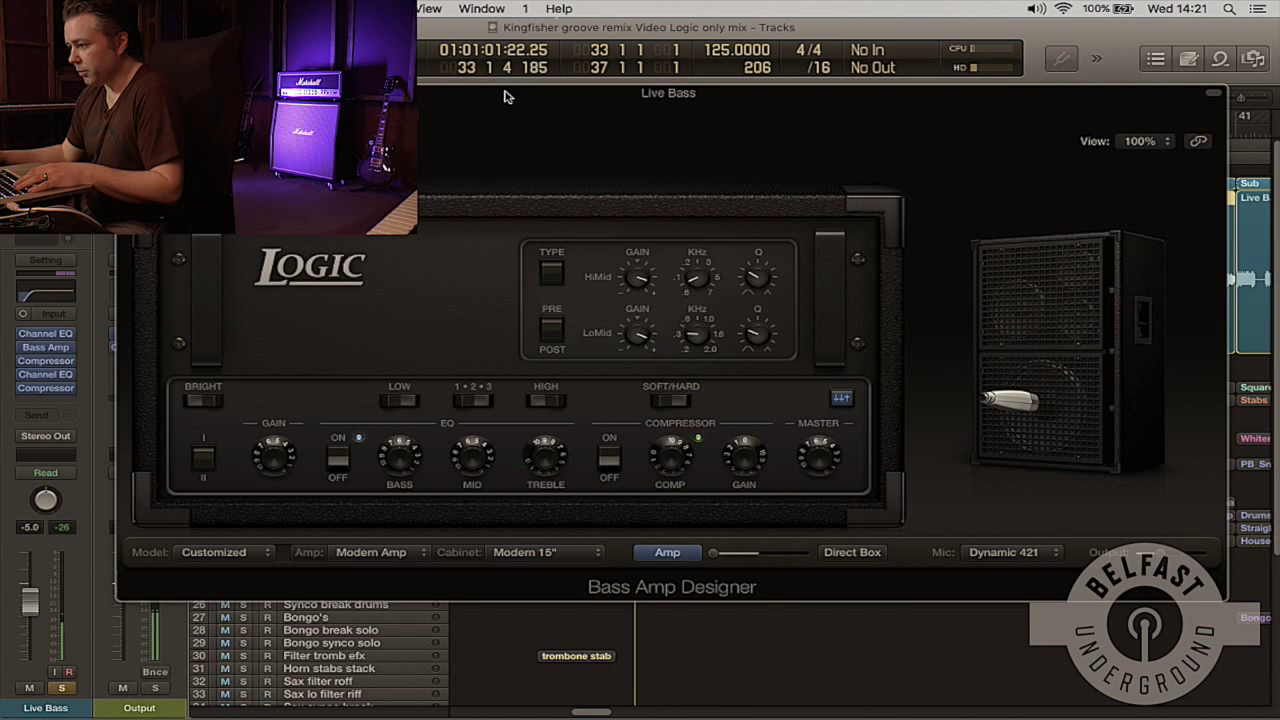
left_click_drag(505, 96, 551, 104)
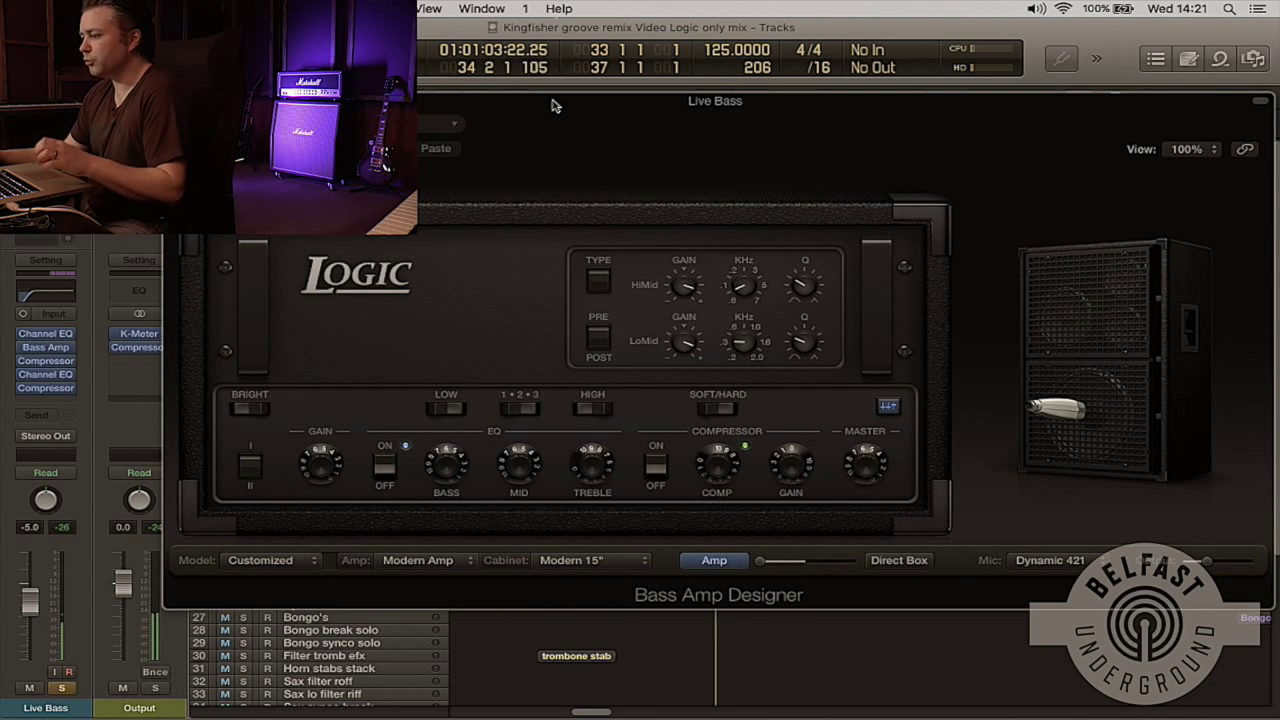
left_click_drag(551, 104, 512, 97)
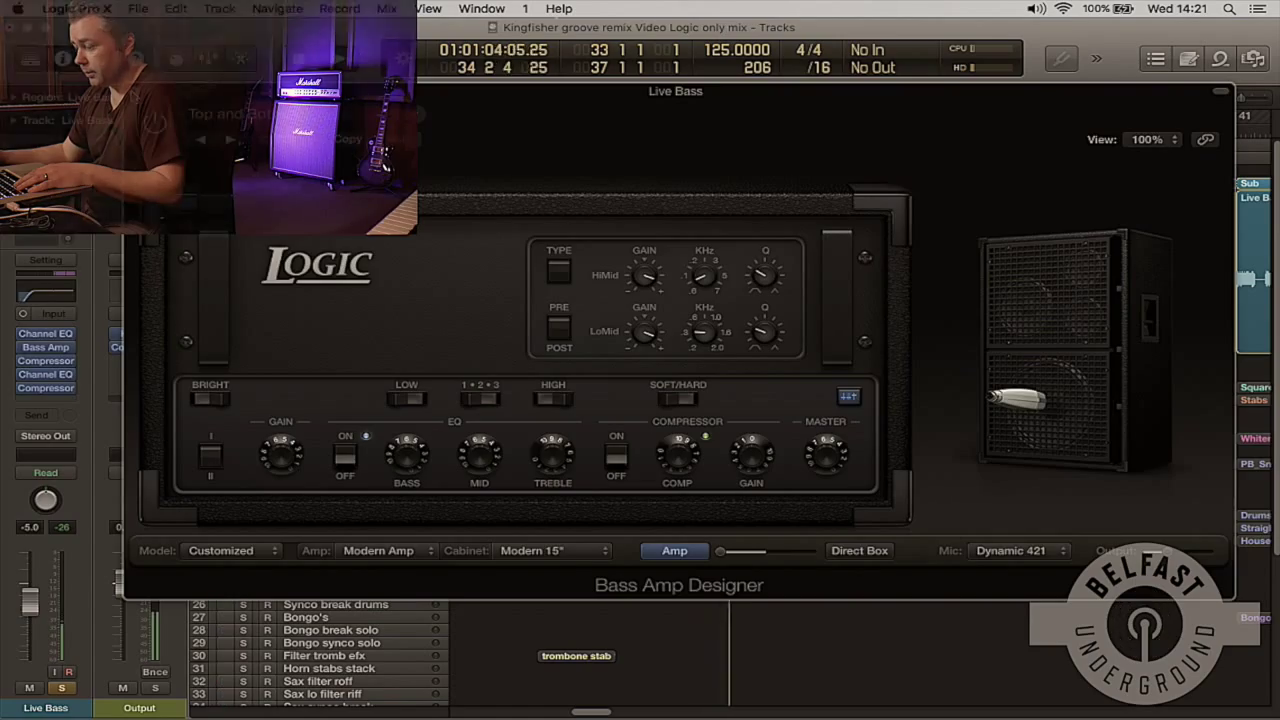
key("super+w")
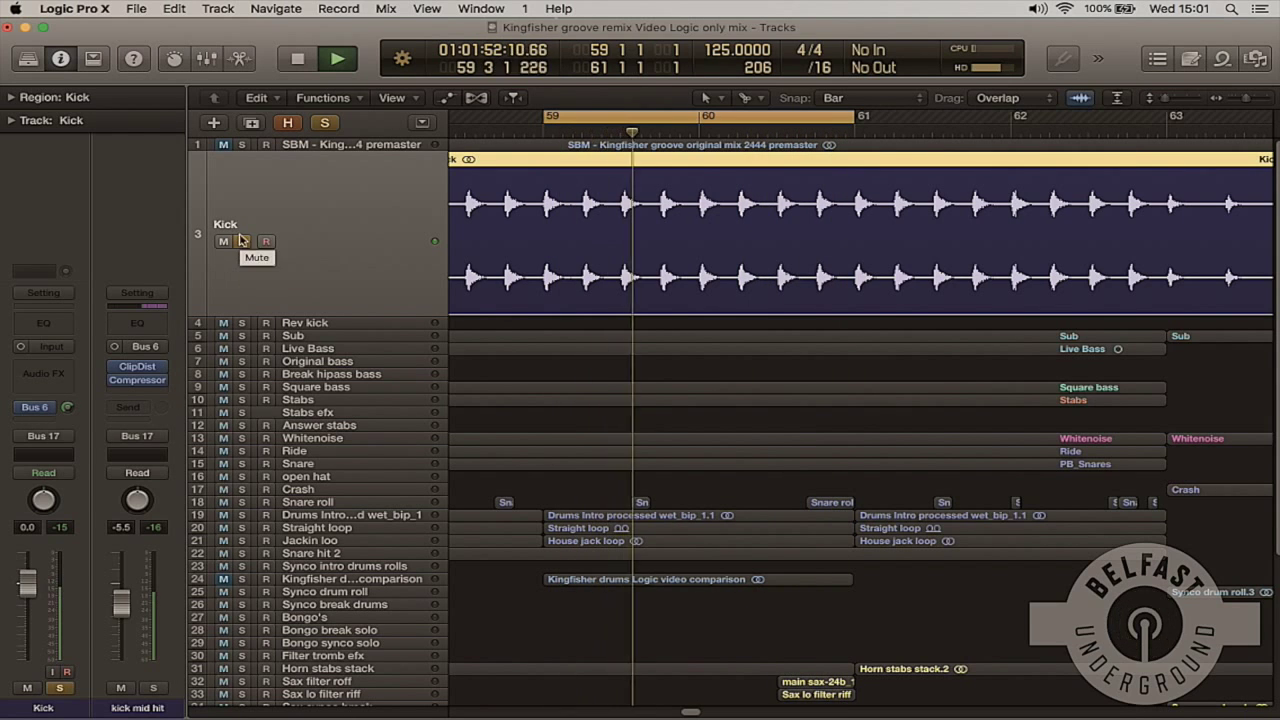
Move the cycle range to bars 57–59, unsolo the Kick track and play the full mix.
key("space")
key("super+Left")
key("super+Left")
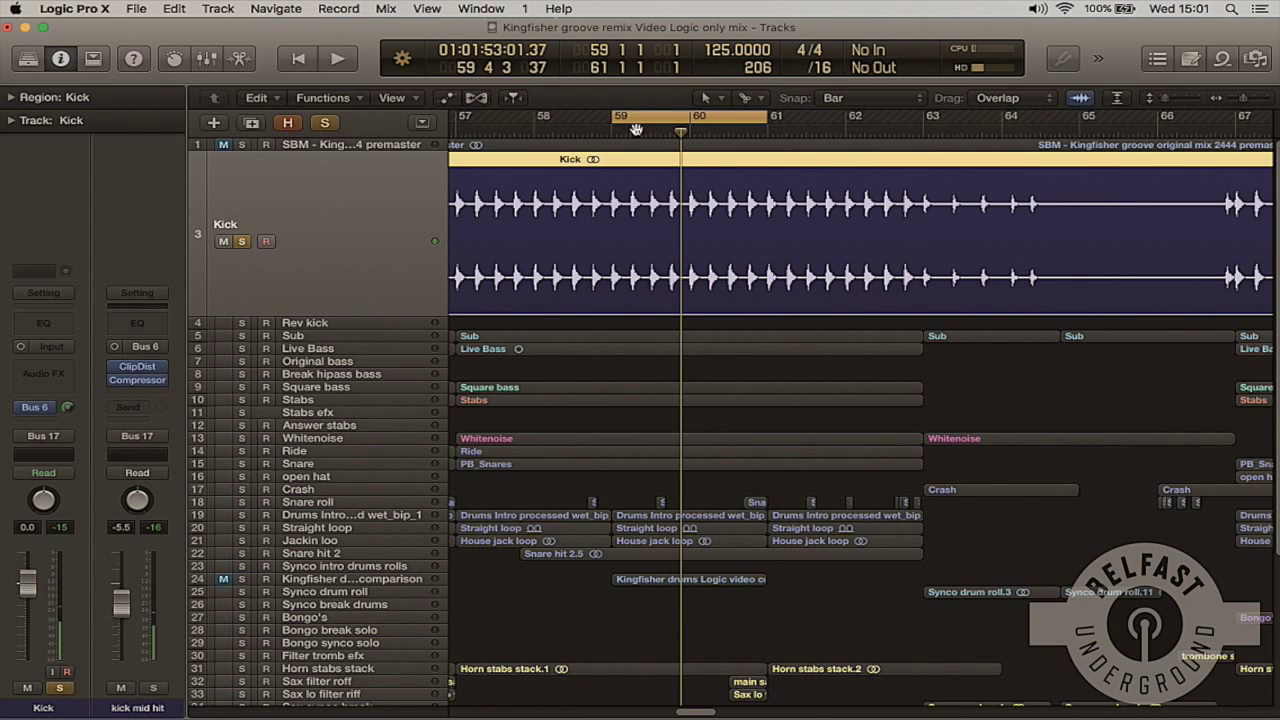
left_click_drag(630, 125, 474, 125)
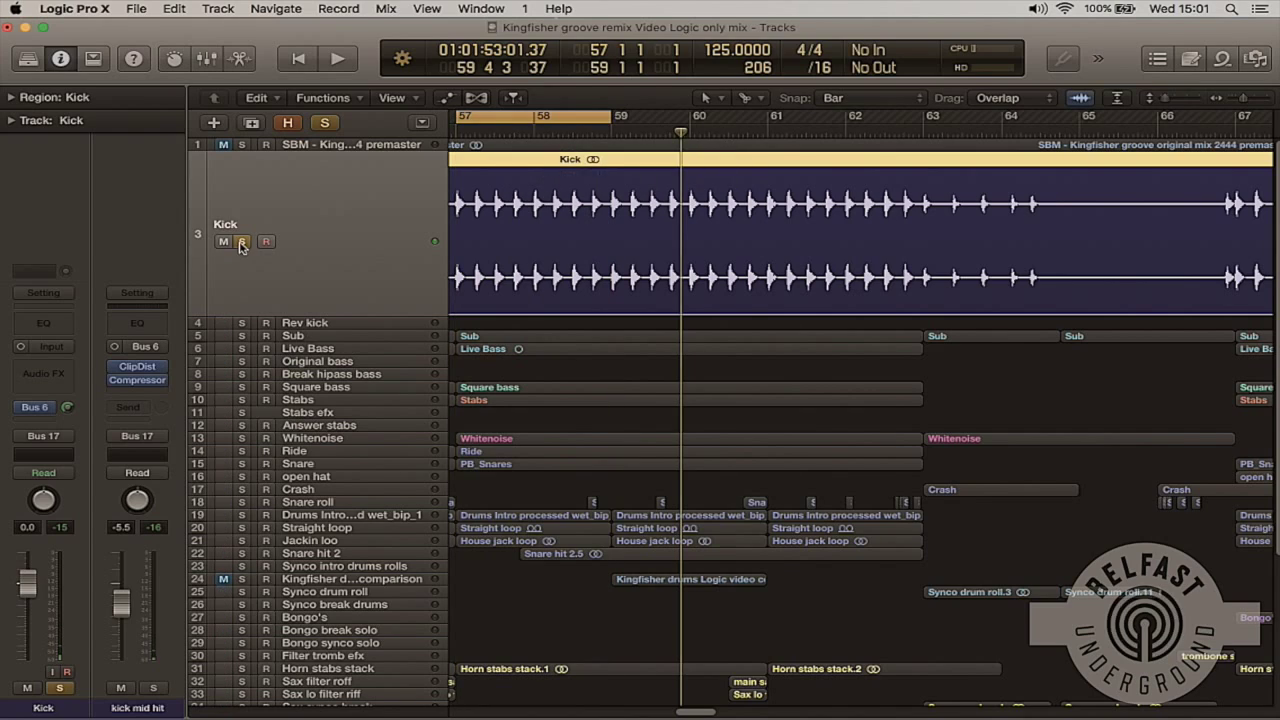
left_click(241, 242)
key("space")
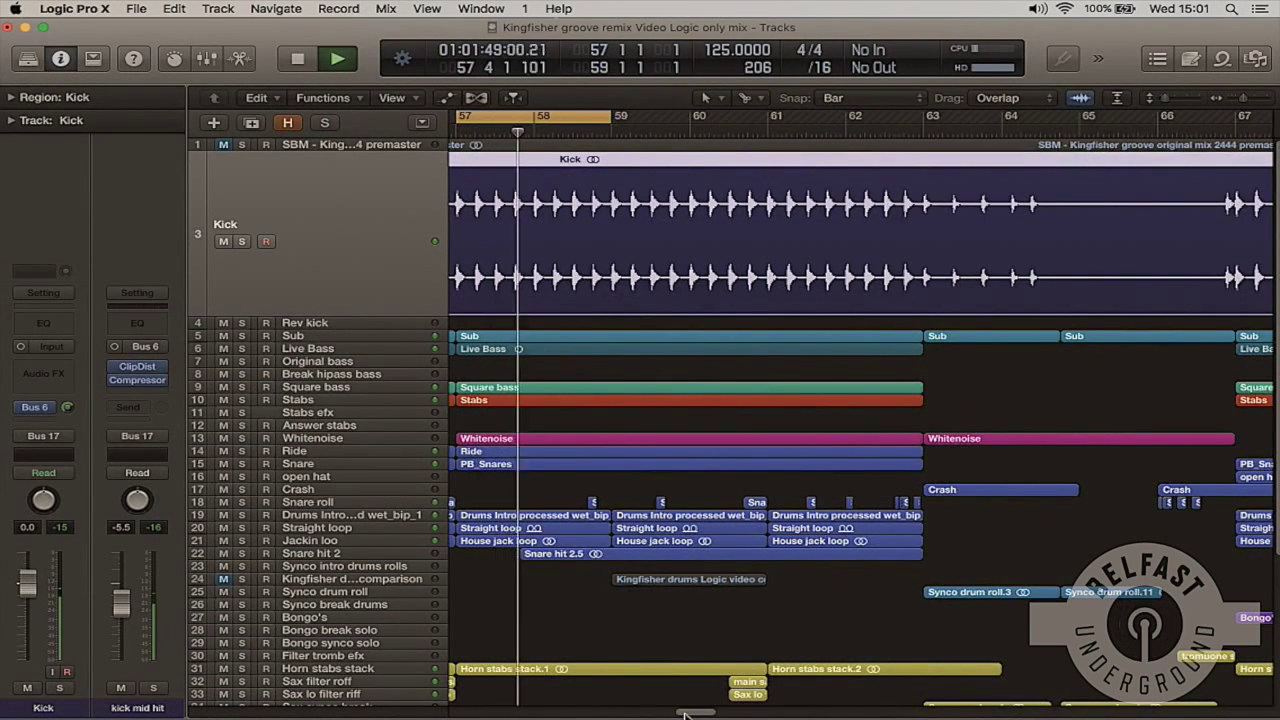
Audition the kick mid hit channel by soloing it over the looped bars and turning its solo off again.
scroll(685, 713, "left", 5)
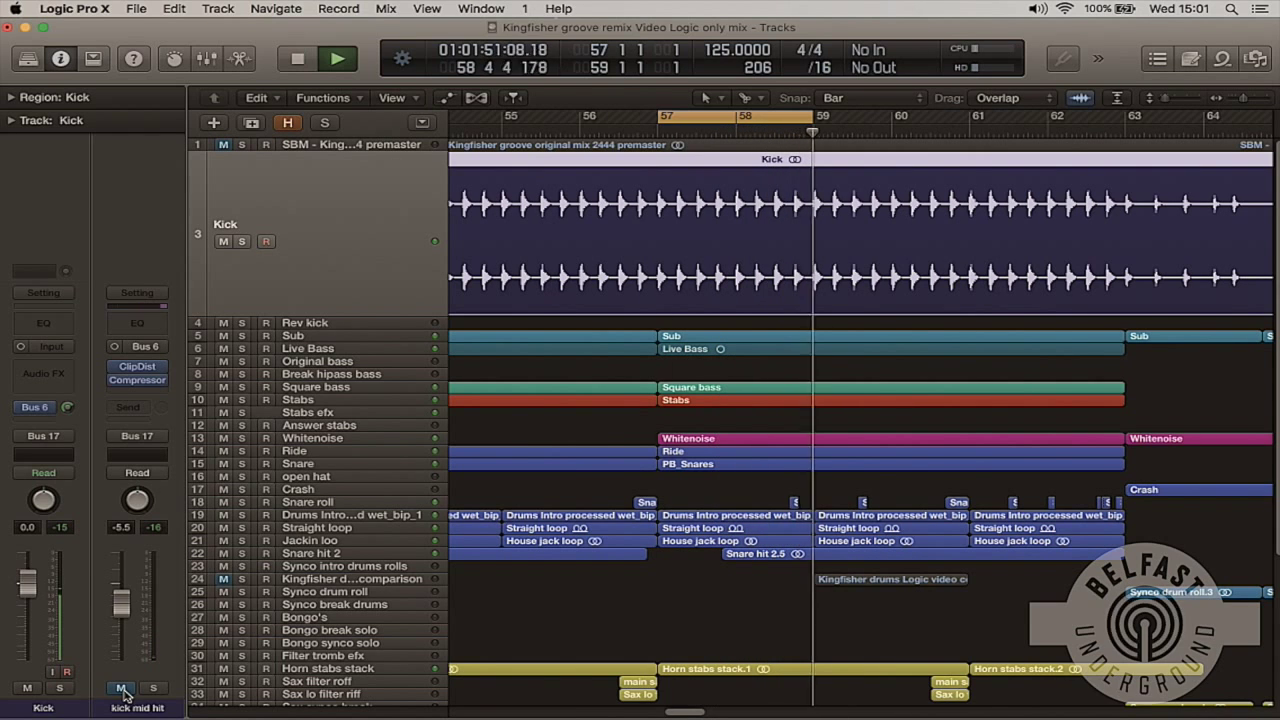
key("space")
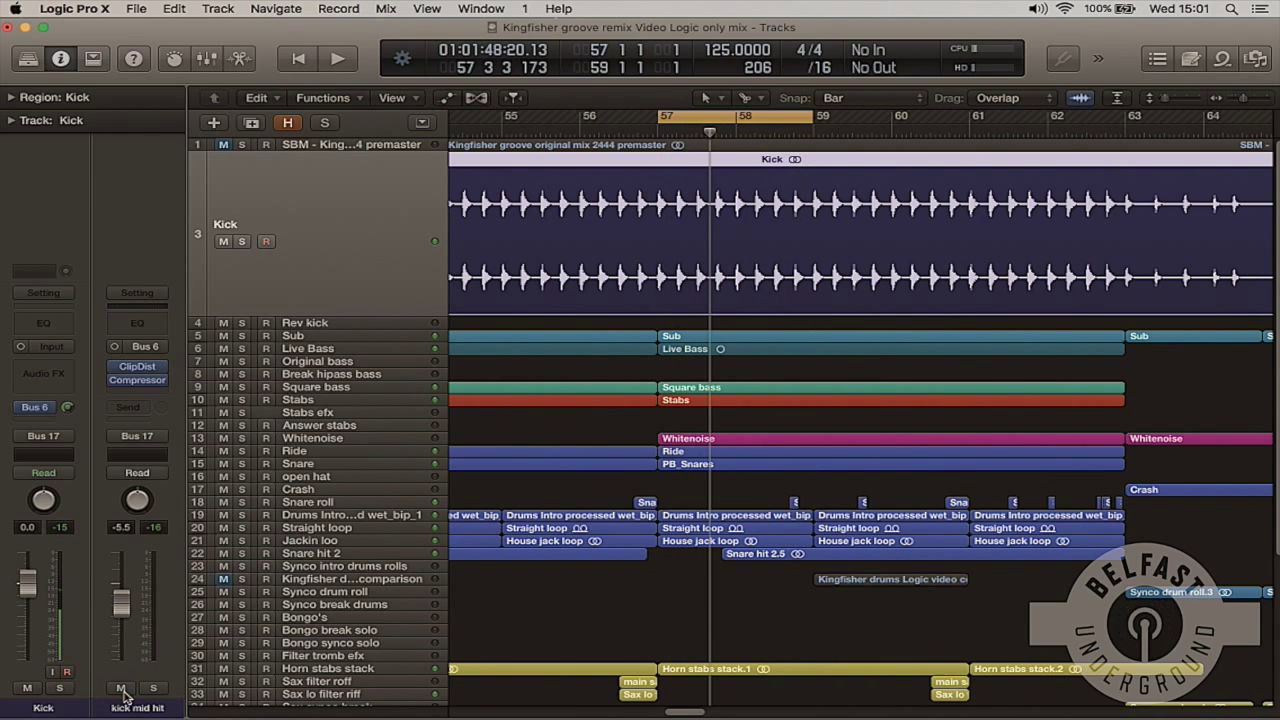
left_click(155, 689)
key("space")
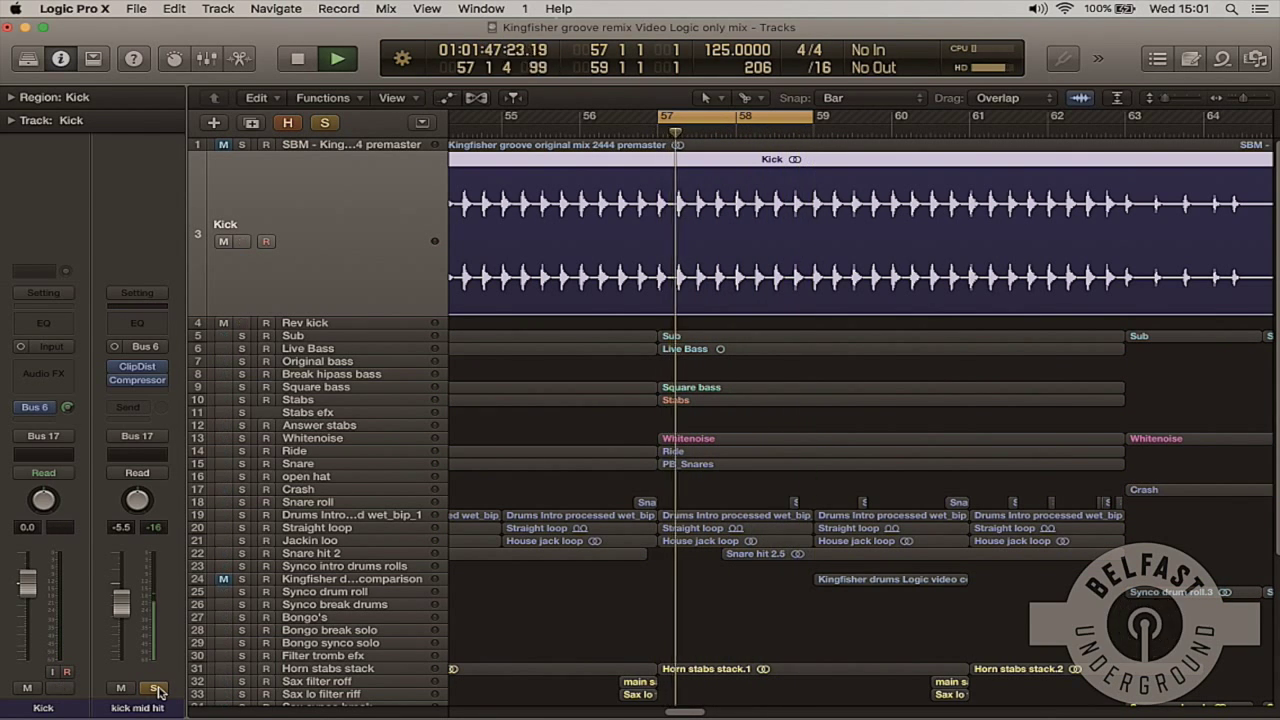
left_click(157, 688)
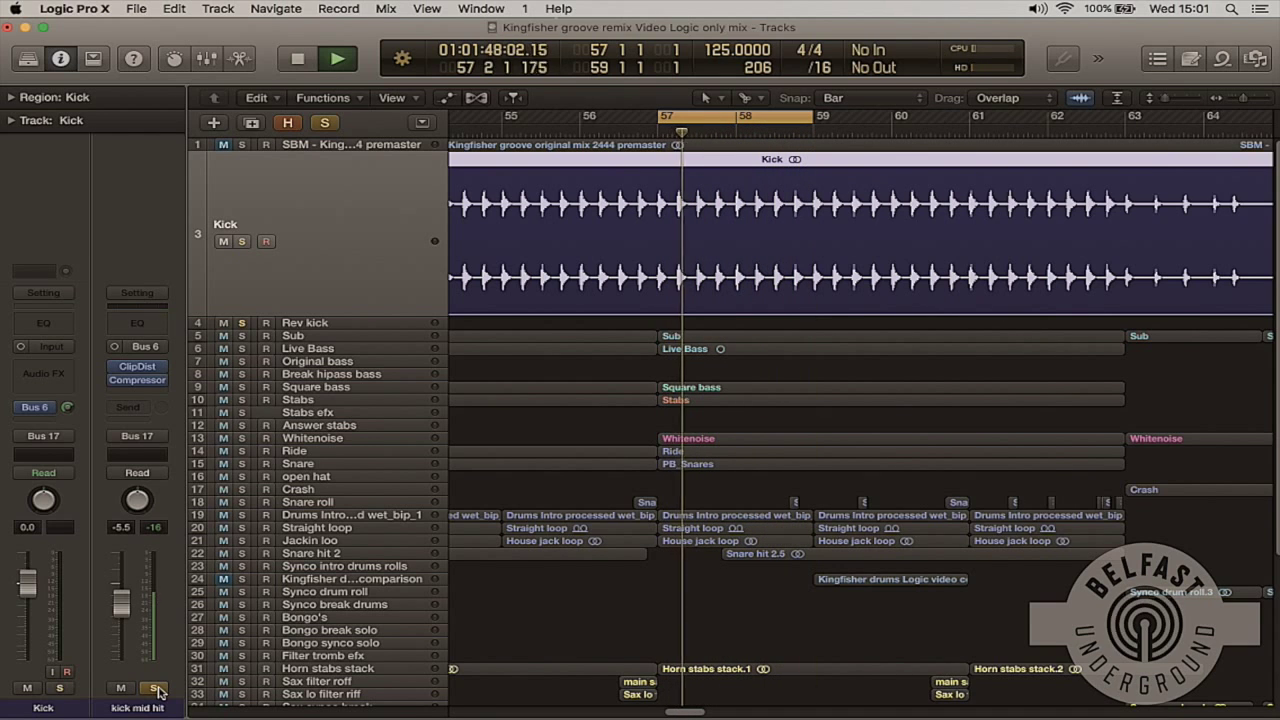
left_click(157, 688)
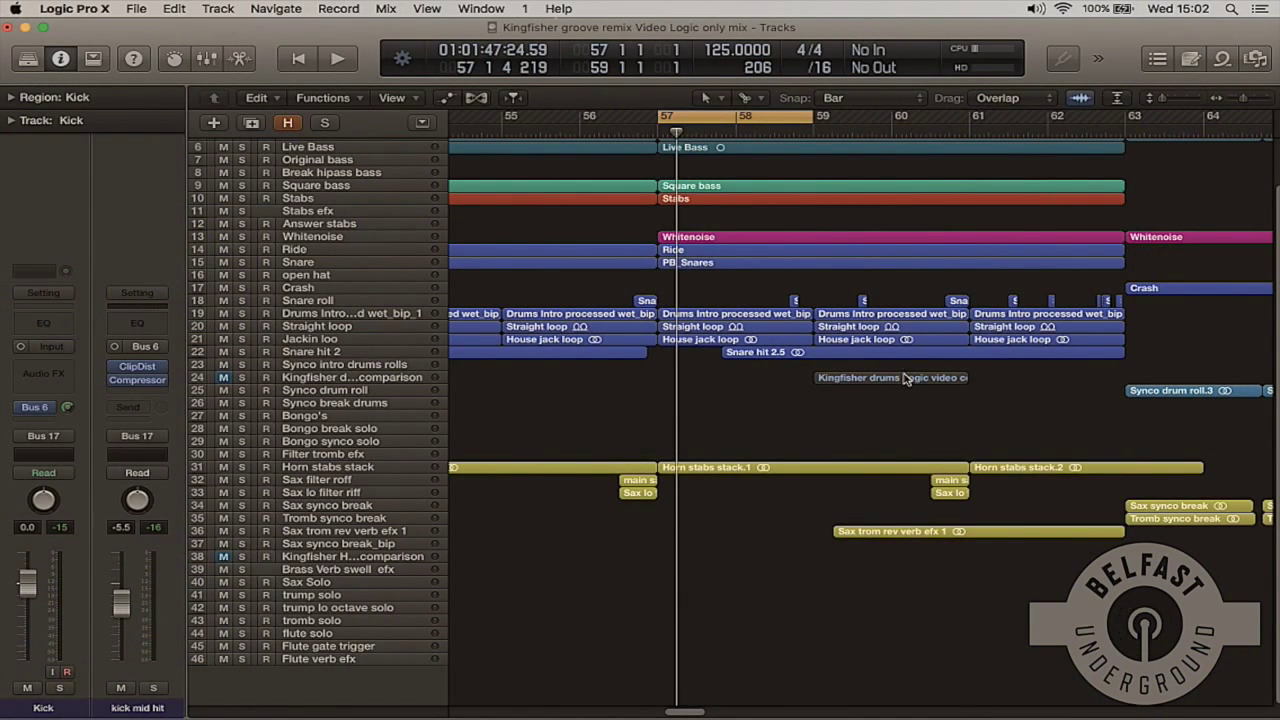
Move the cycle range to bars 59–61, and solo and play the Kingfisher drums Logic video comparison track.
left_click_drag(757, 121, 912, 121)
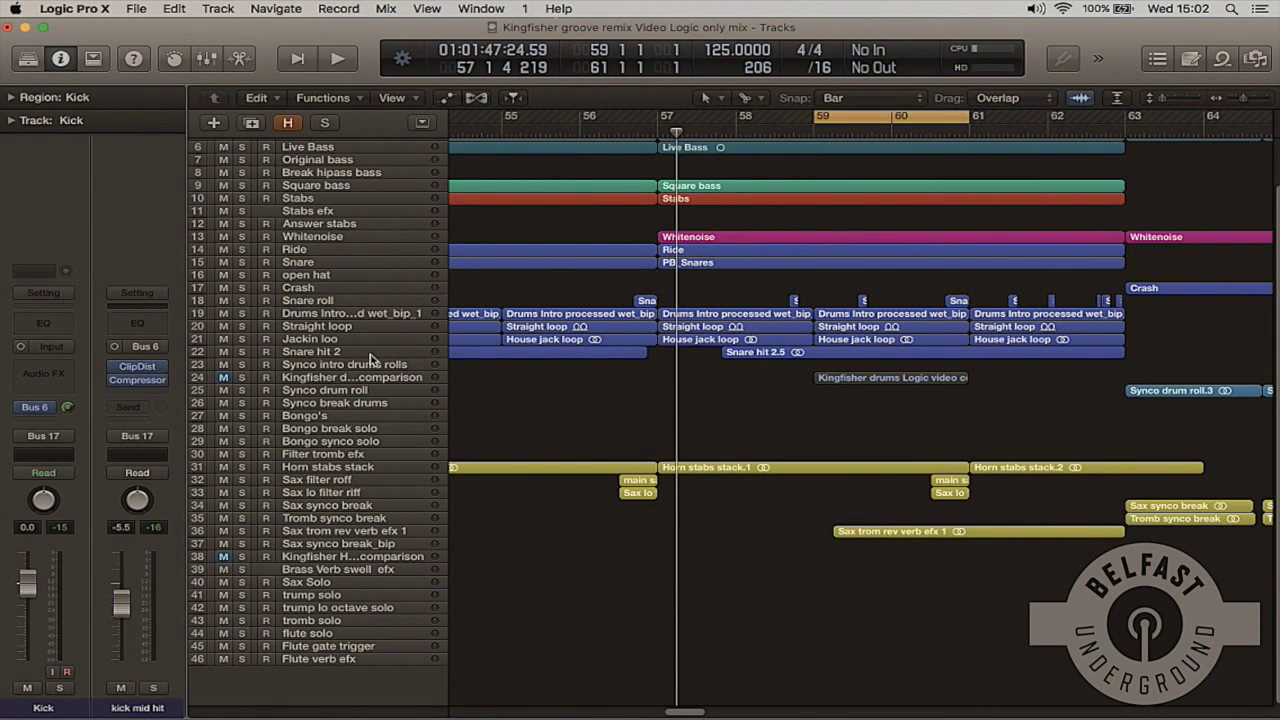
left_click(352, 378)
left_click(241, 378)
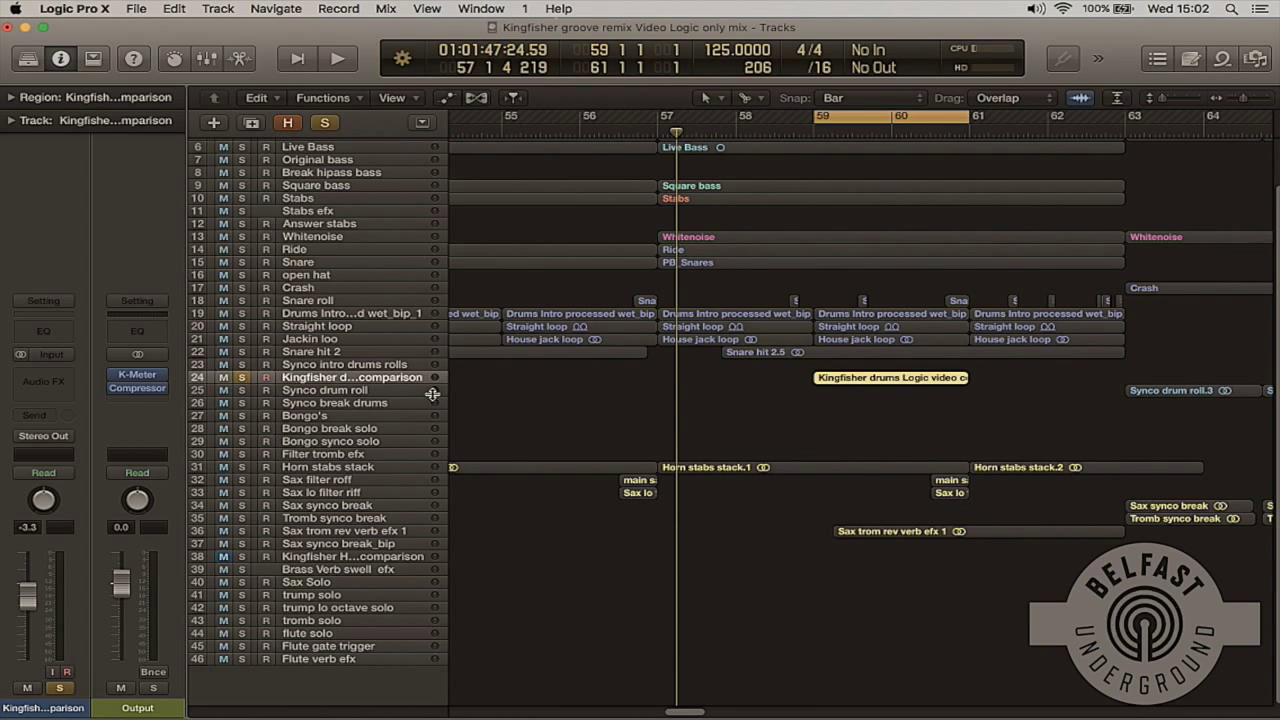
key("space")
key("ctrl+z")
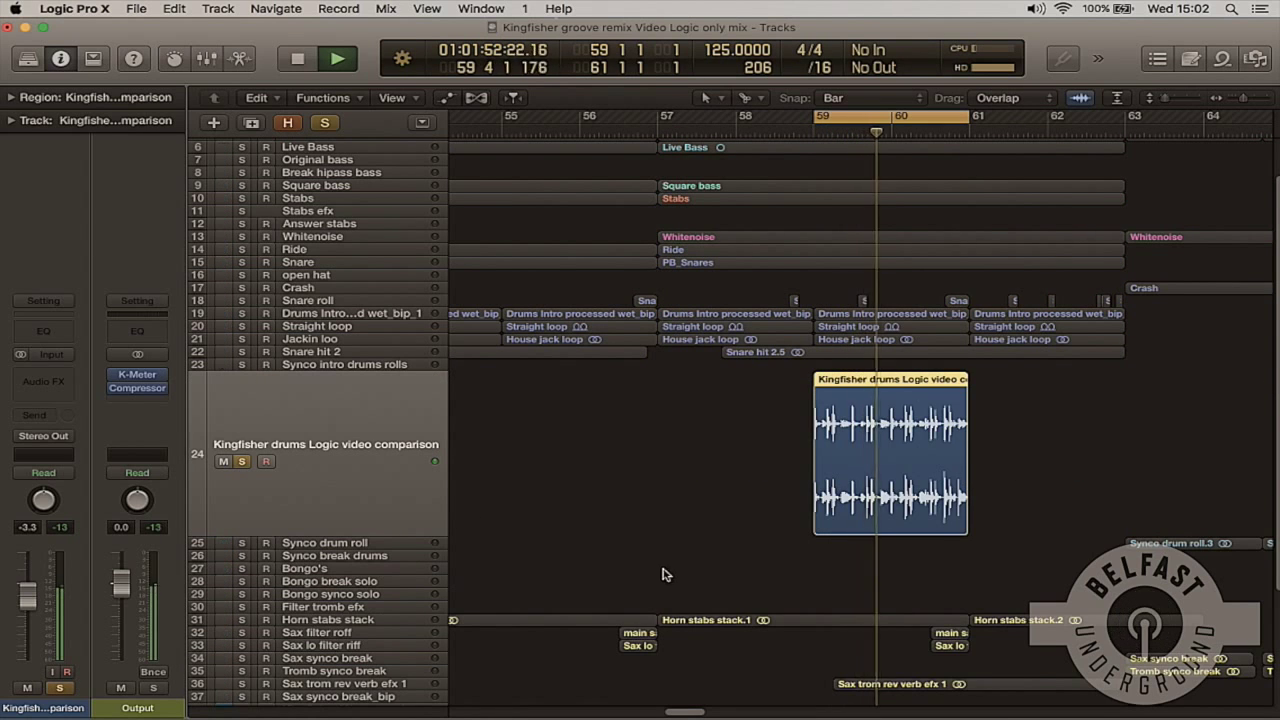
scroll(693, 713, "right", 3)
scroll(700, 647, "up", 3)
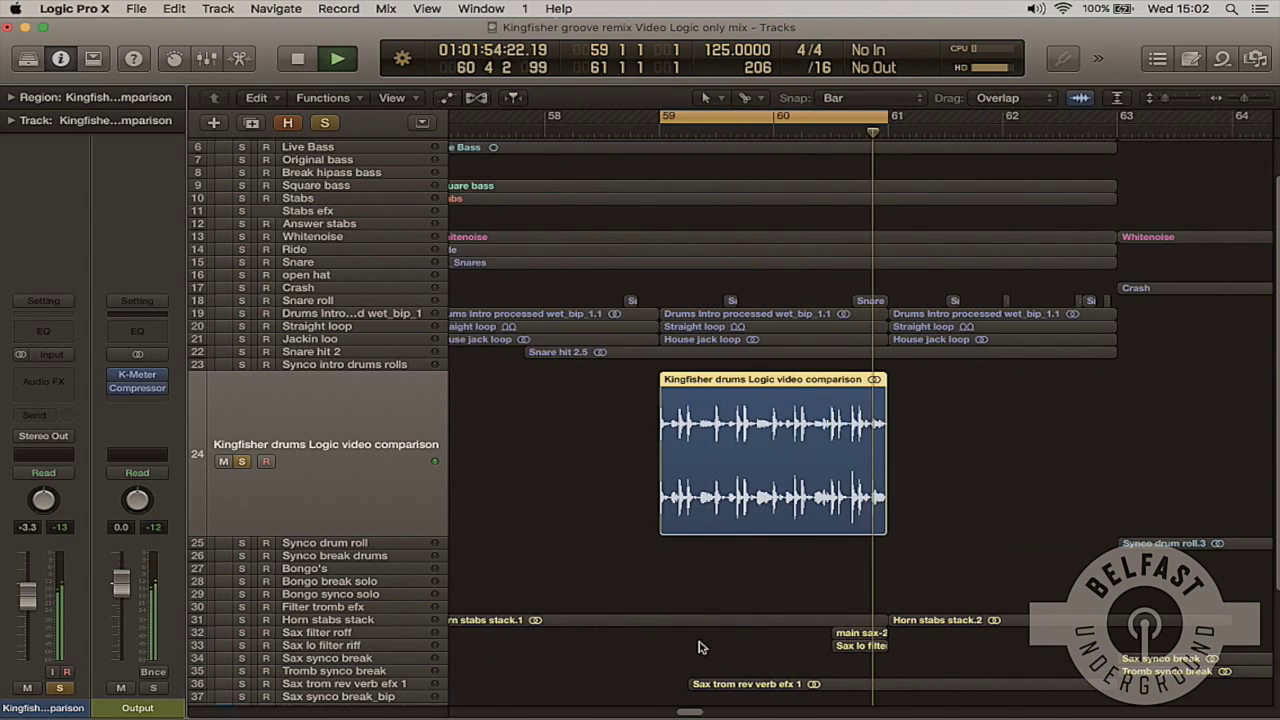
scroll(690, 712, "left", 3)
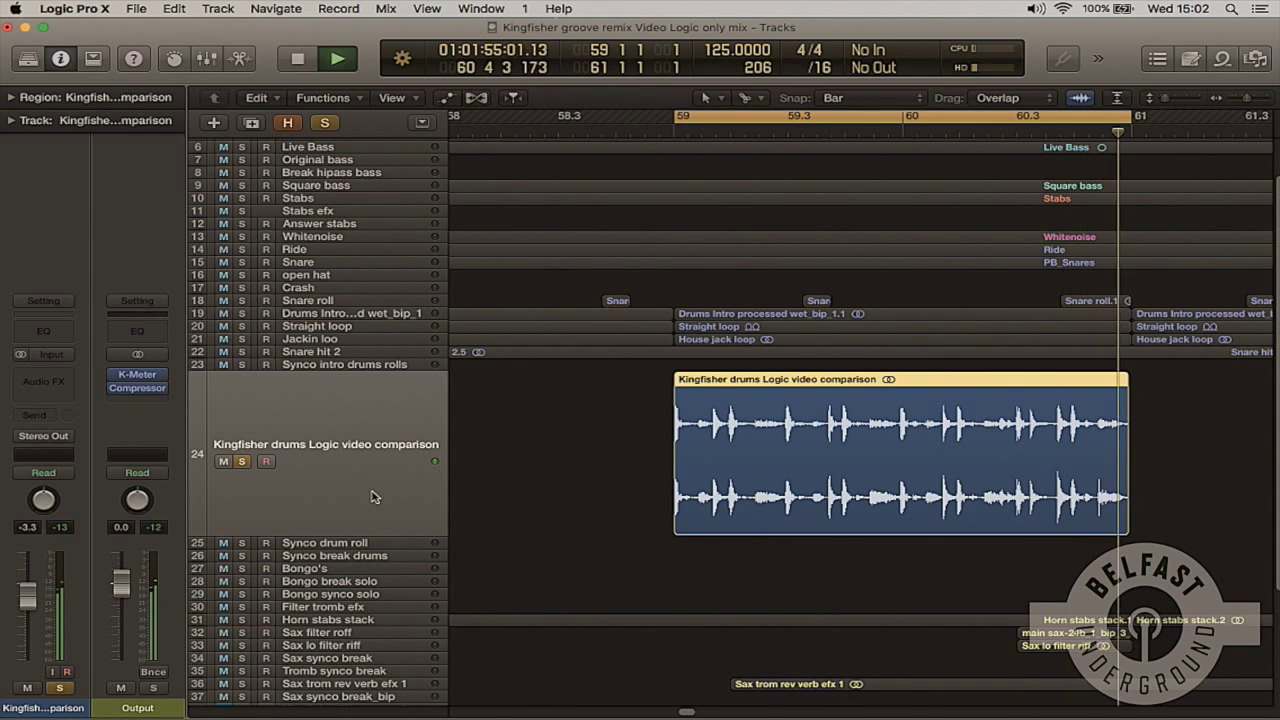
Unsolo and mute the Kingfisher drums comparison track, and solo and play the Drums Intro processed wet_bip_1 track instead.
key("space")
left_click(242, 462)
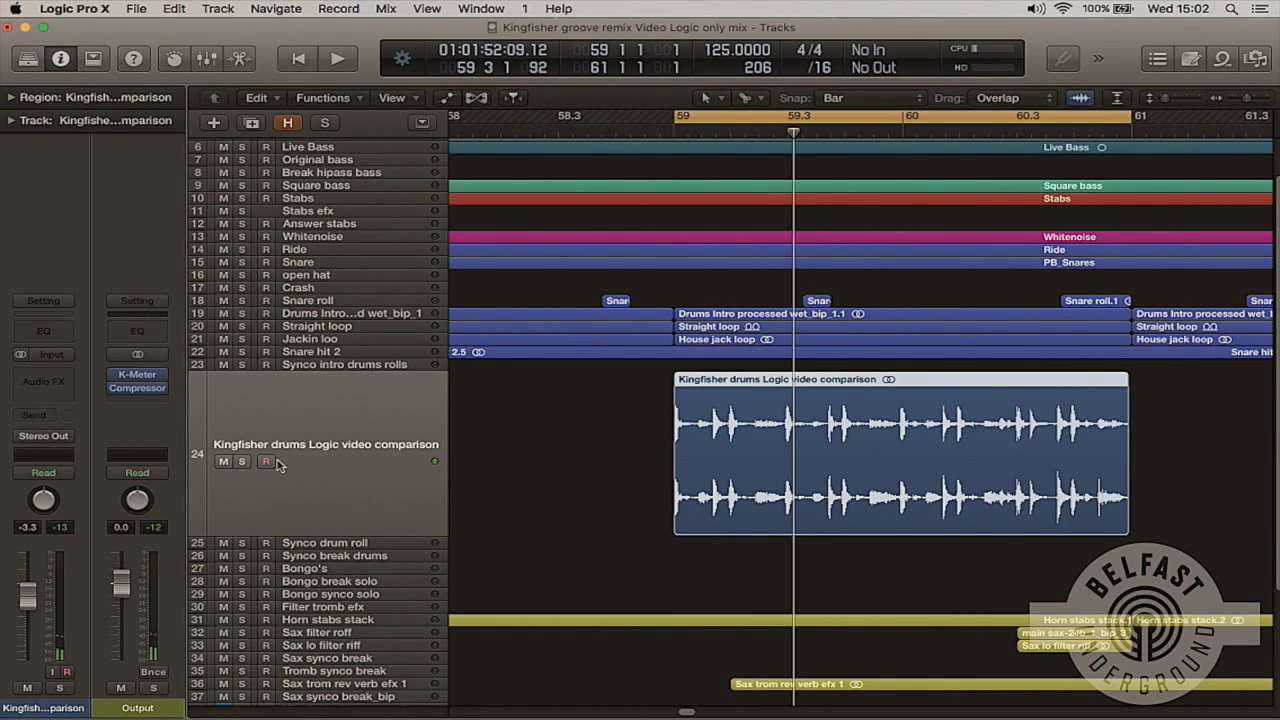
left_click(380, 317)
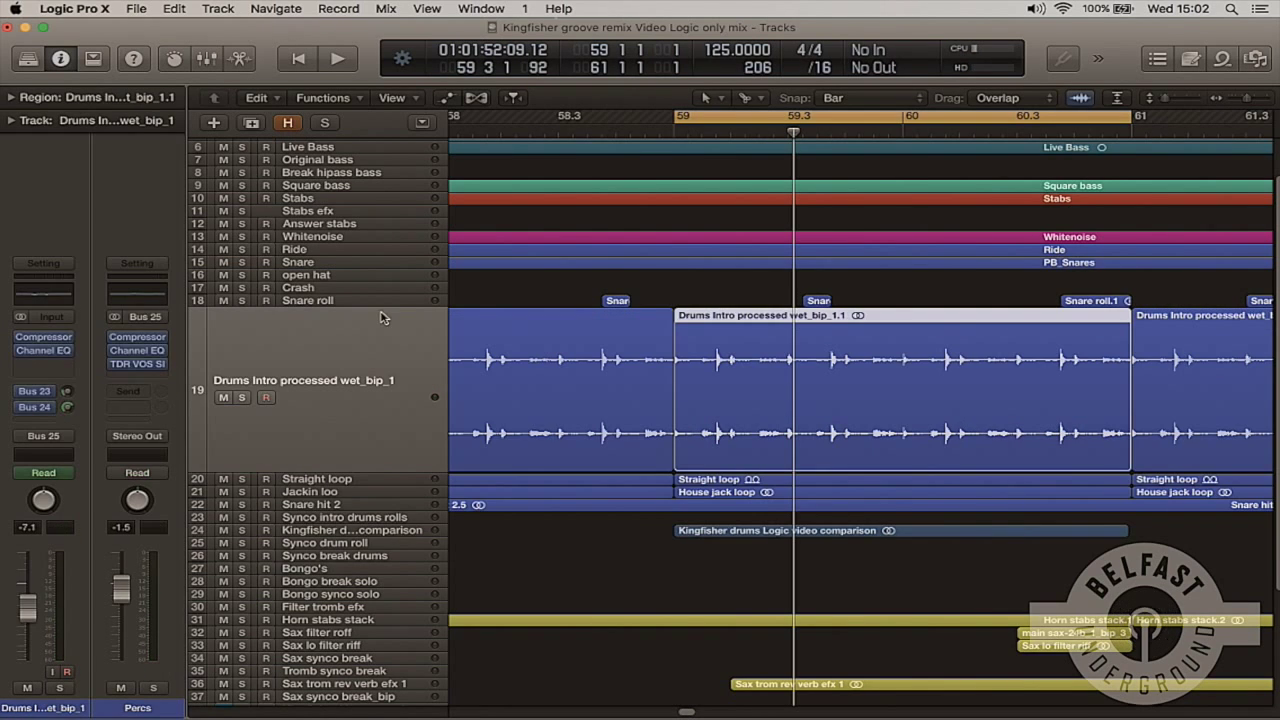
left_click(223, 530)
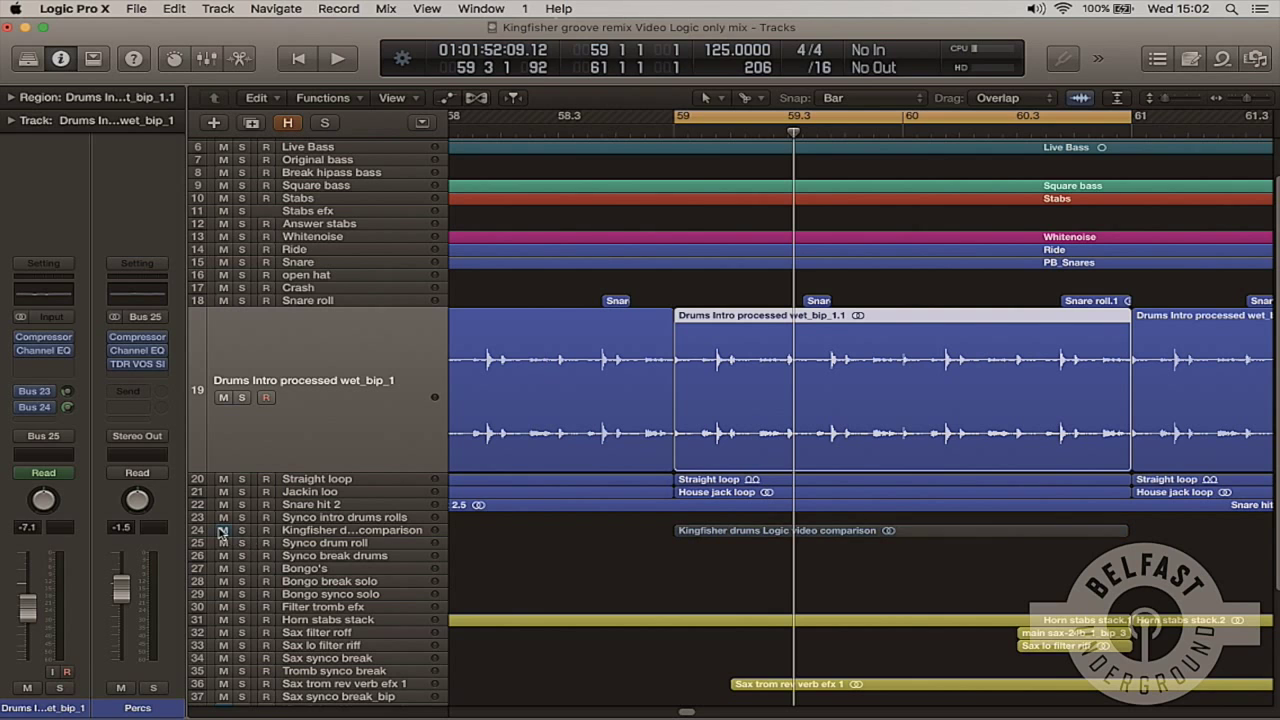
left_click(241, 398)
key("space")
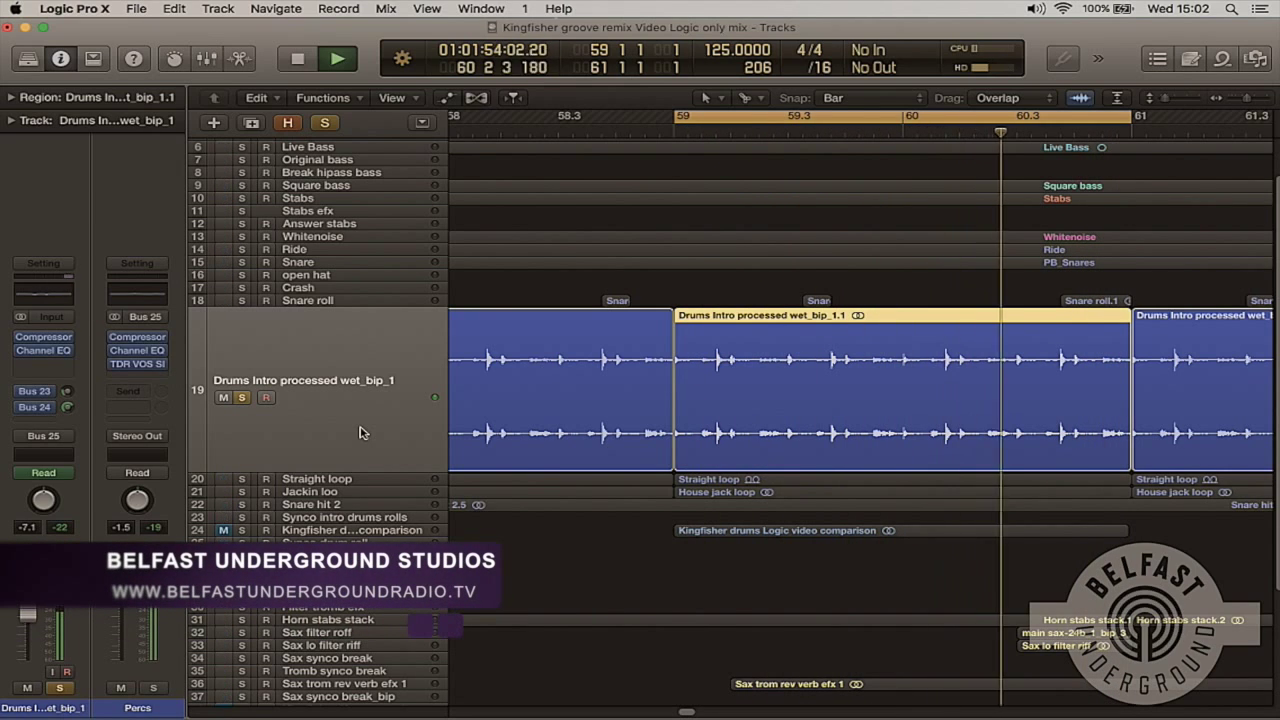
Unsolo the Drums Intro processed wet_bip_1 track and stop playback.
left_click(241, 398)
scroll(320, 380, "down", 5)
key("space")
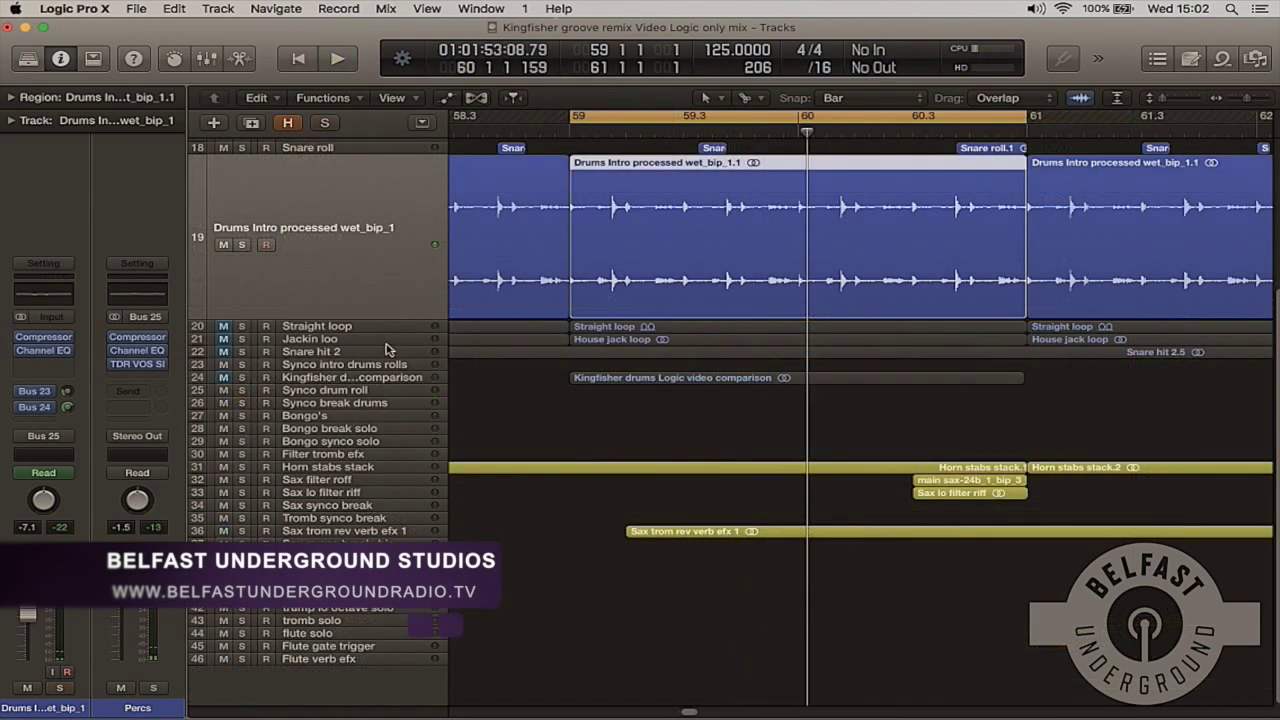
Move the cycle range to bars 63–65 and solo the Synco drum roll track.
scroll(775, 410, "down", 5)
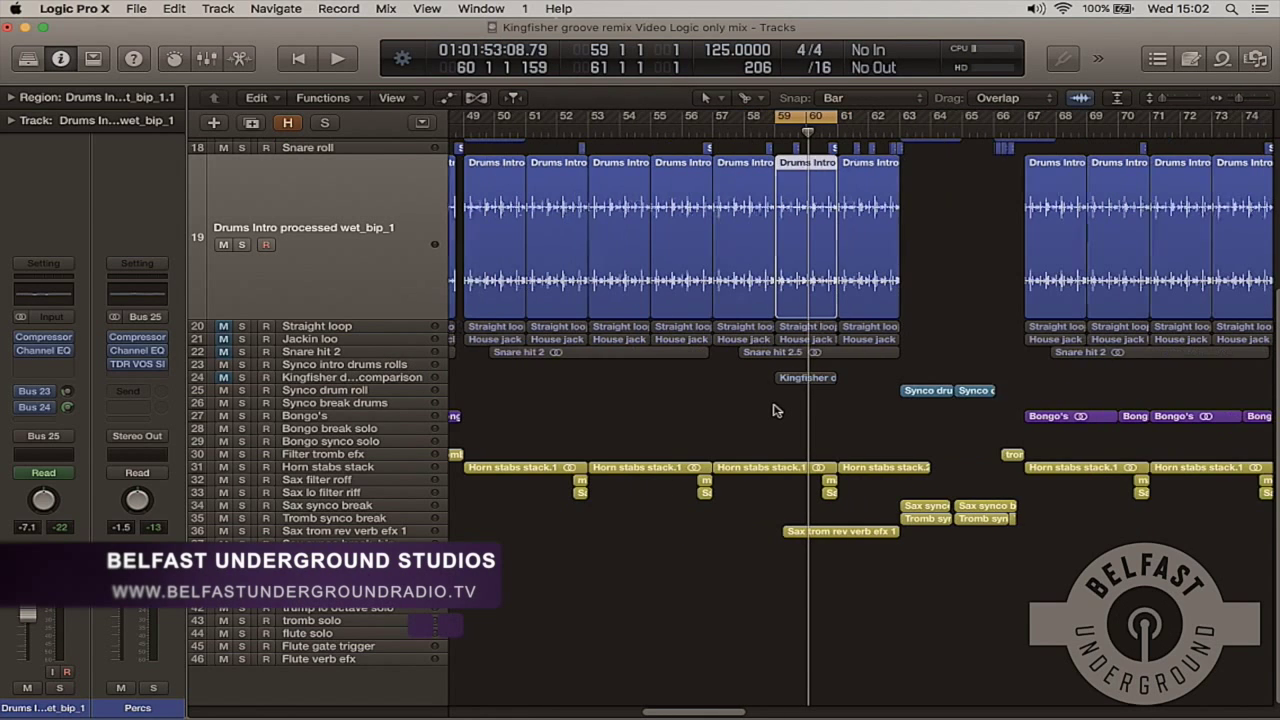
left_click_drag(808, 118, 932, 118)
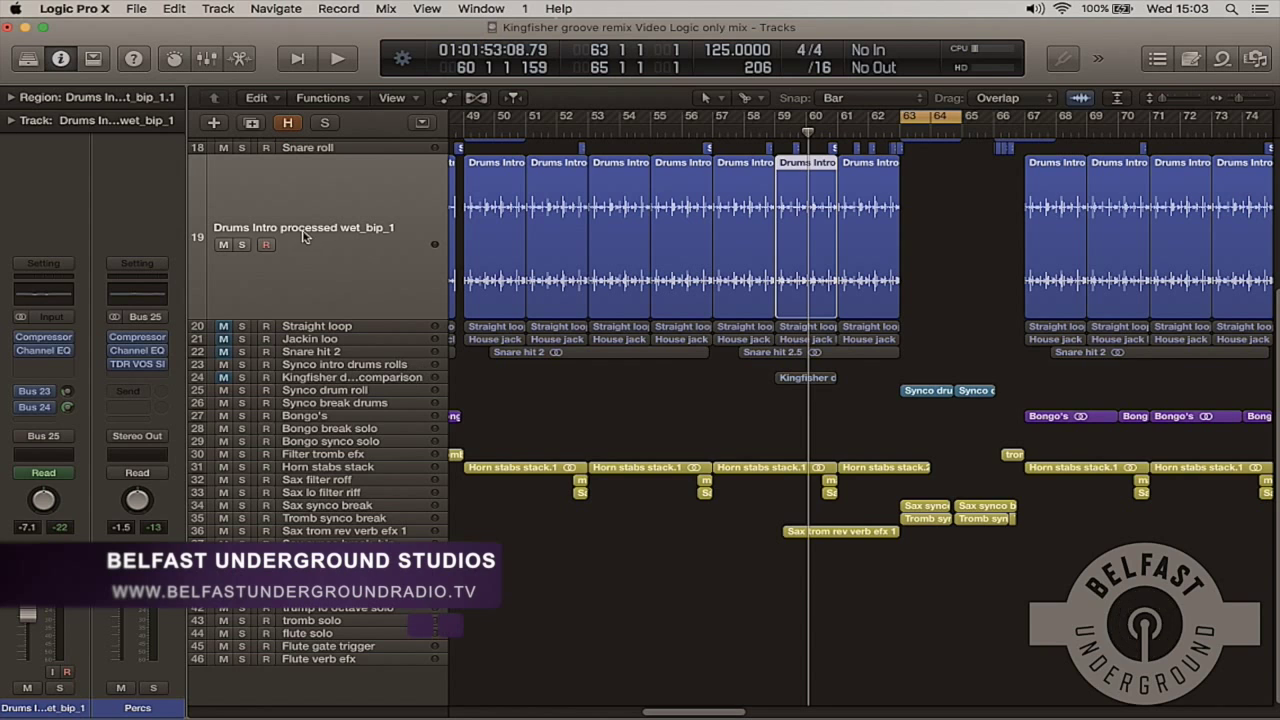
left_click(360, 393)
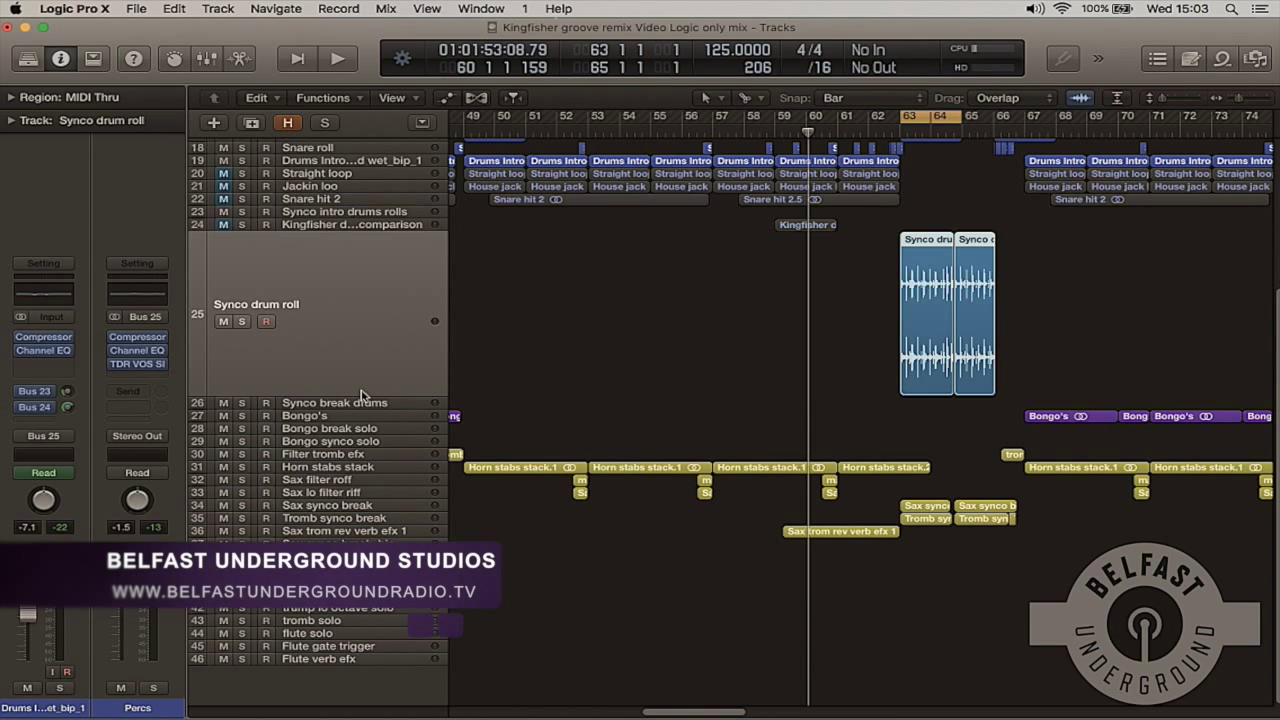
left_click(241, 321)
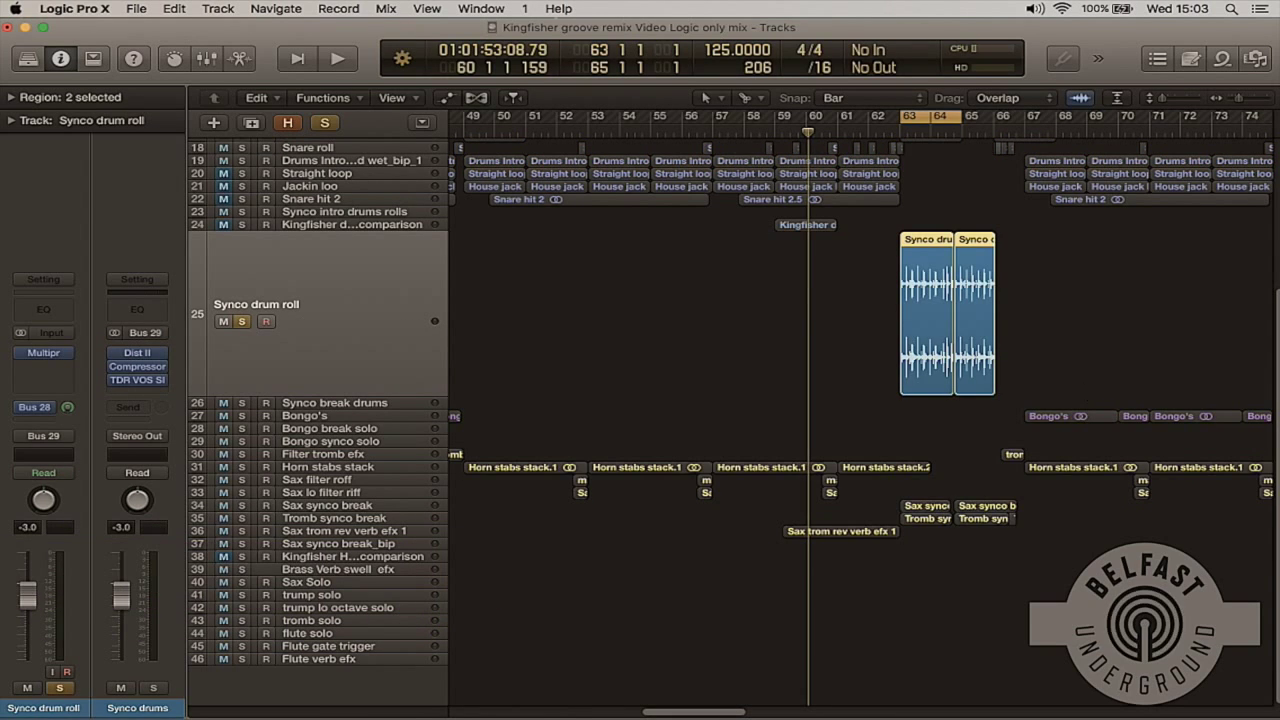
Play the soloed Synco drum roll track over bars 63–65, and unsolo it and stop playback.
left_click_drag(1274, 428, 1276, 316)
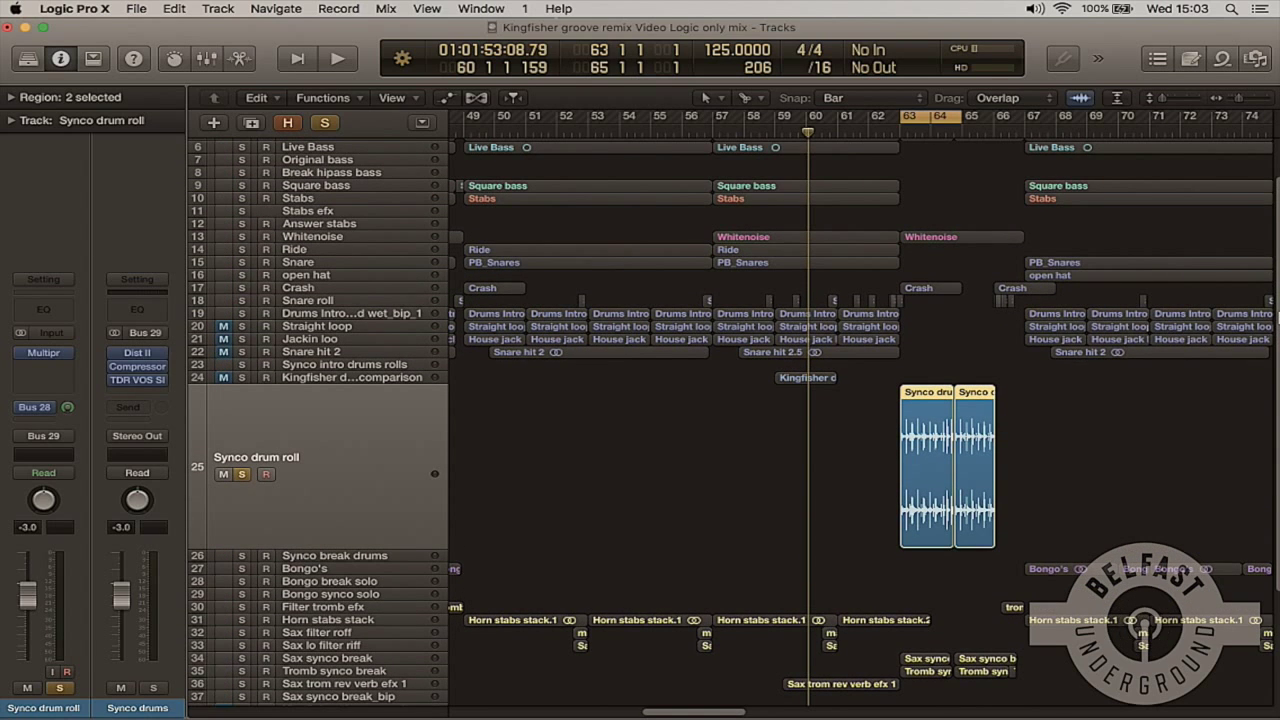
key("space")
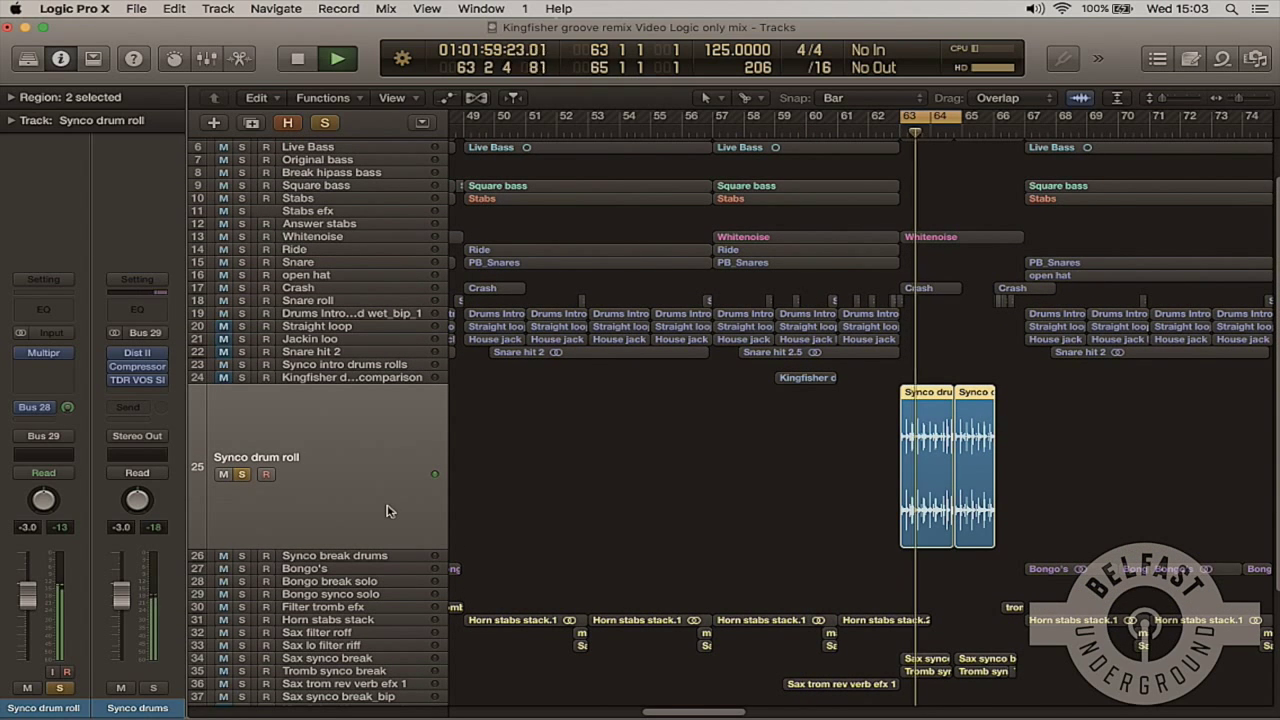
key("super+Right")
key("super+Right")
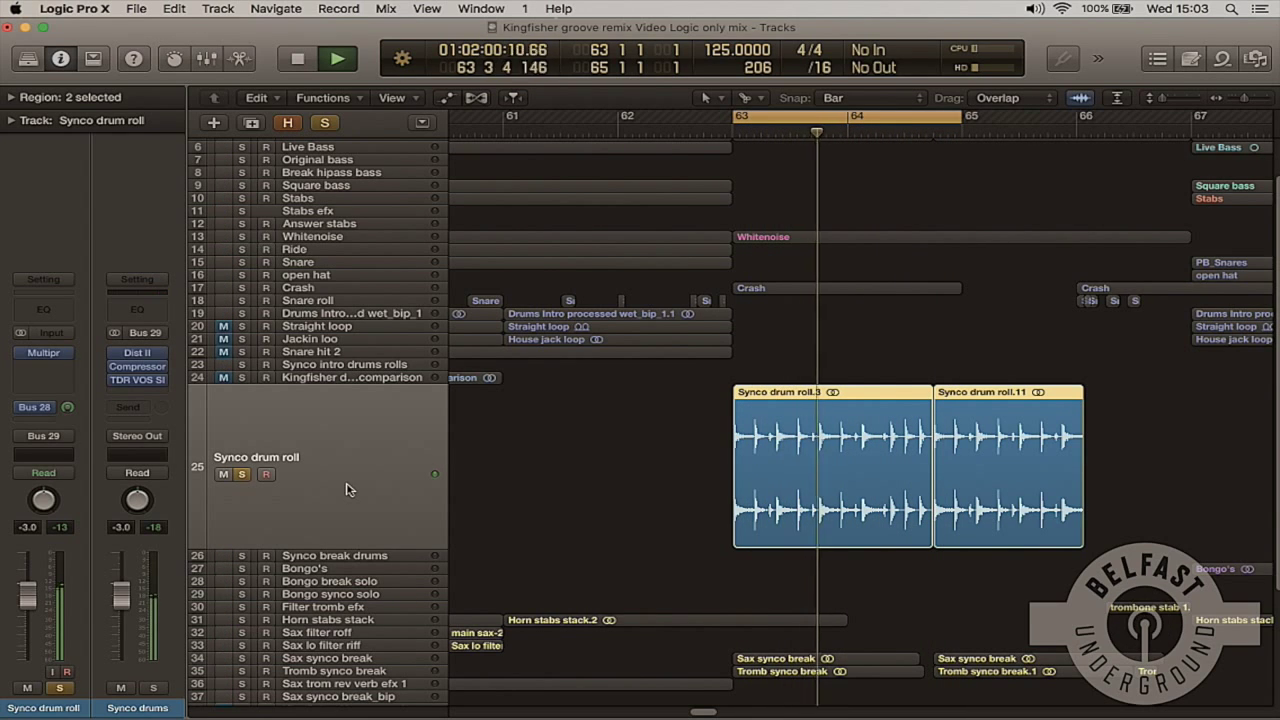
left_click(242, 475)
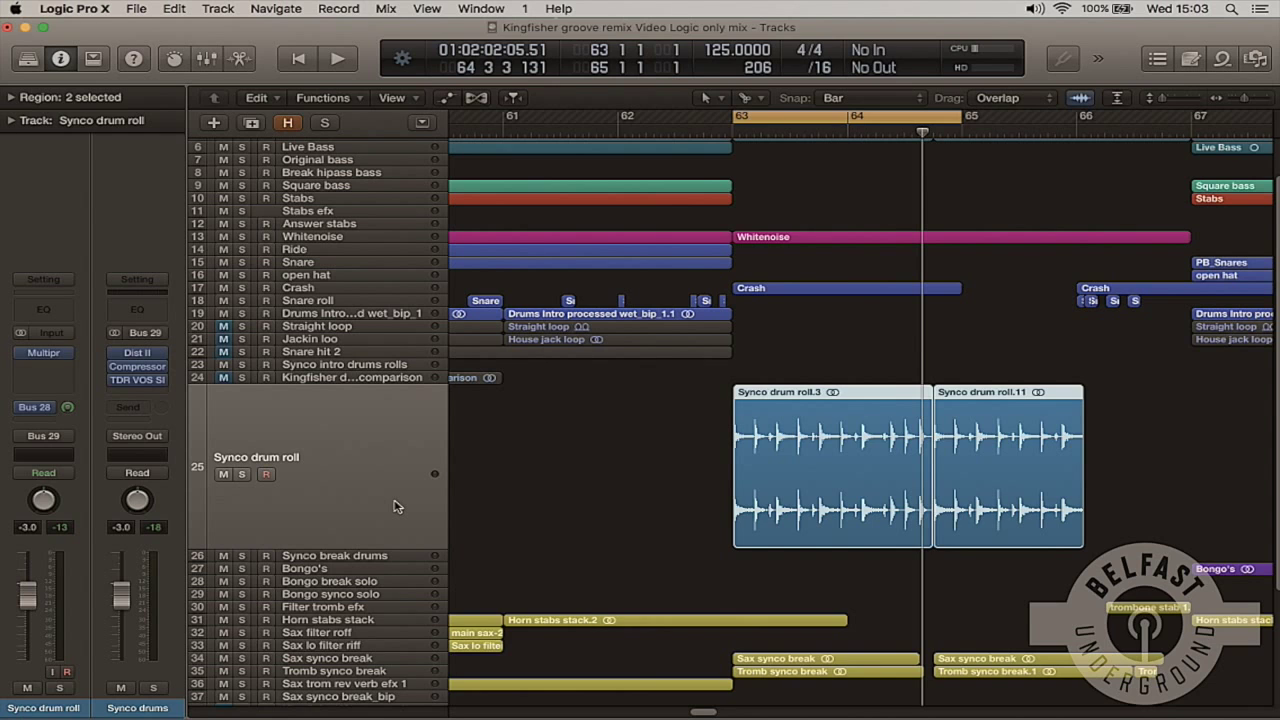
Collapse the enlarged Synco drum roll track, select and enlarge the Bongo's track, and set the cycle range to bars 41–49.
key("ctrl+z")
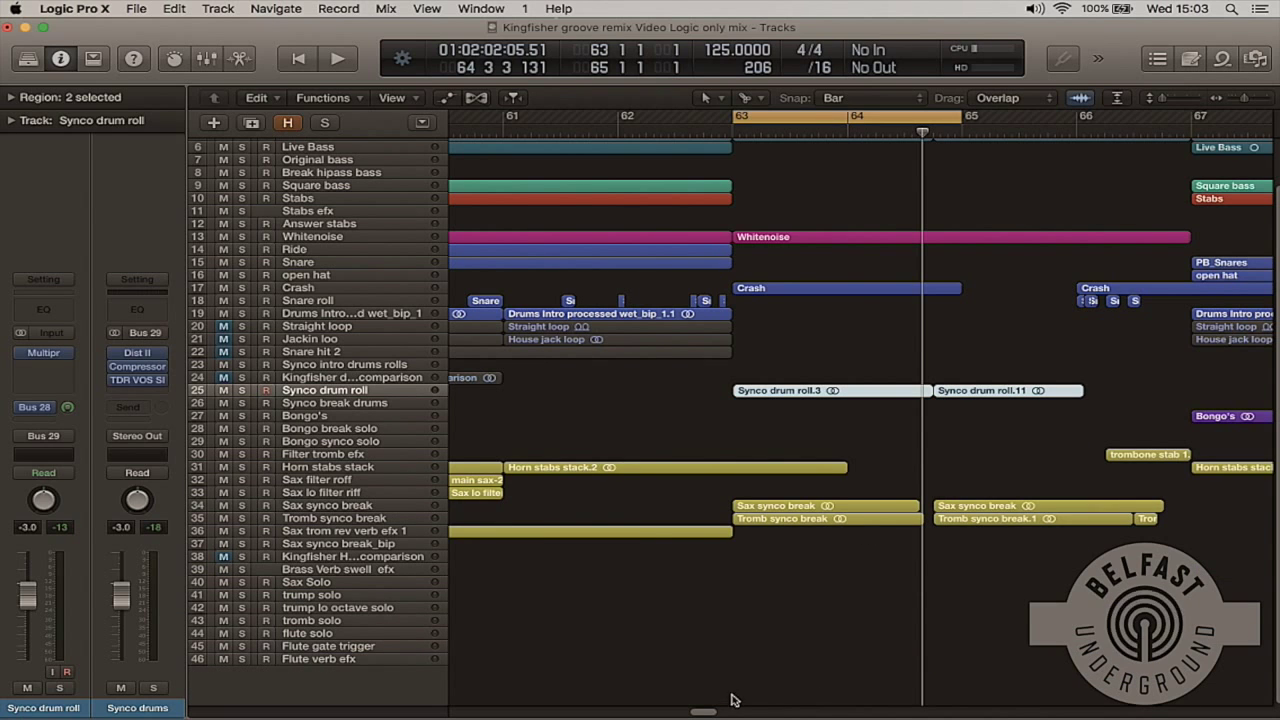
left_click_drag(730, 700, 650, 707)
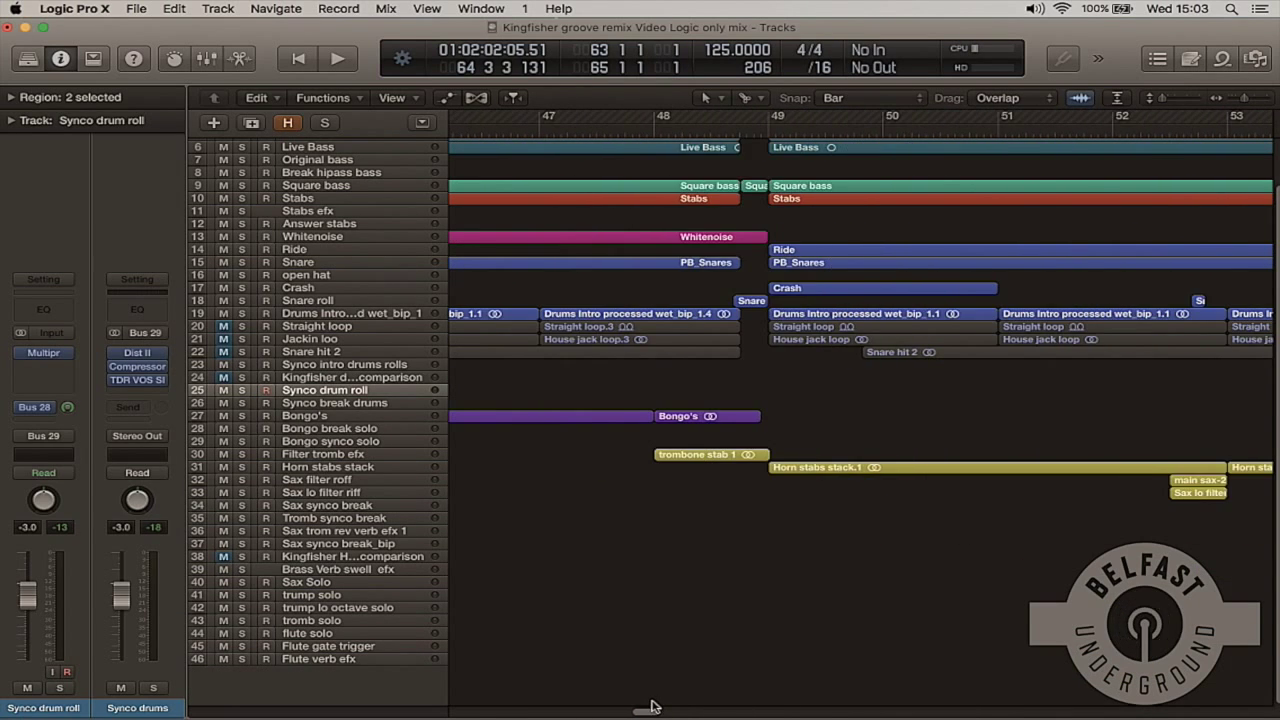
scroll(648, 711, "down", 5)
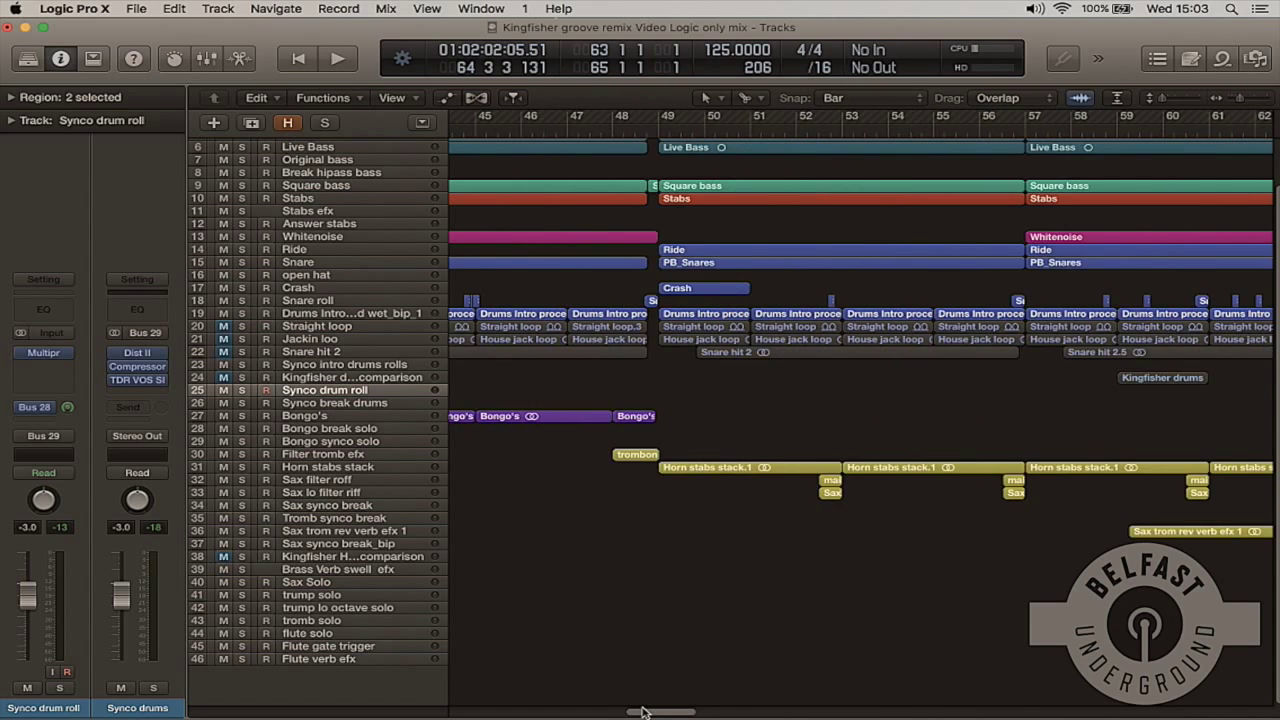
left_click_drag(624, 712, 619, 712)
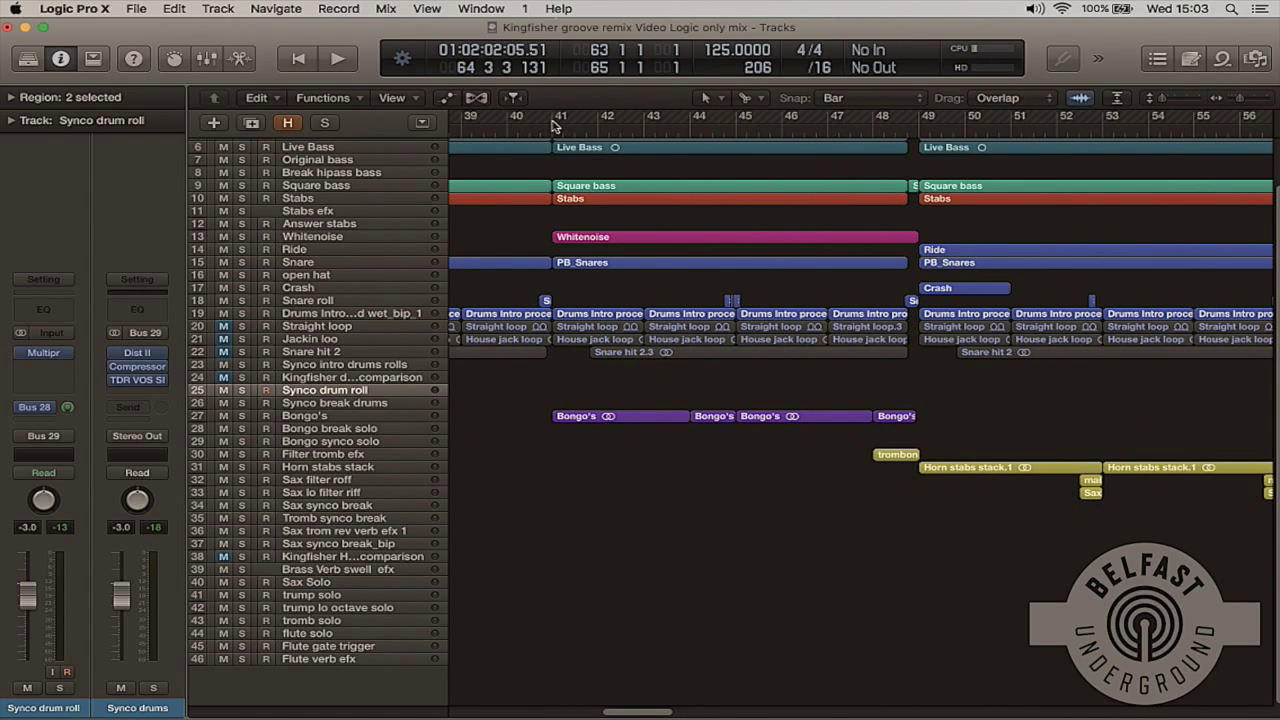
left_click_drag(555, 124, 783, 138)
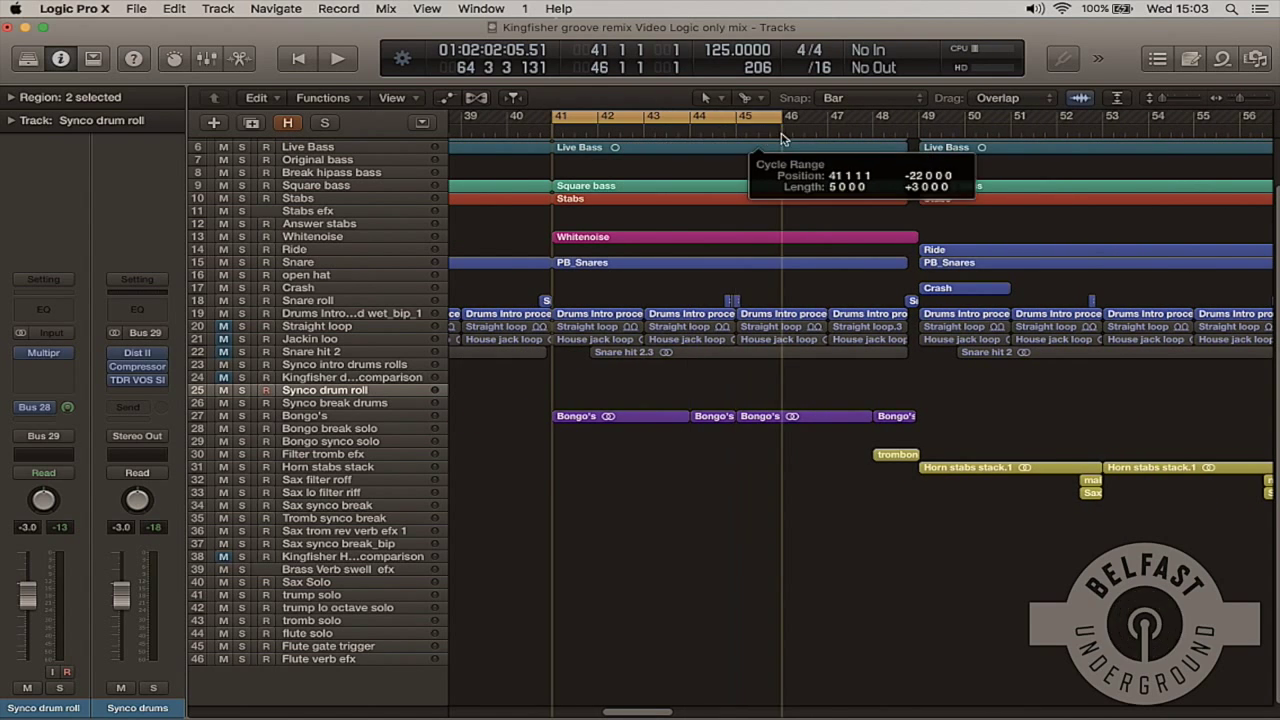
left_click(352, 416)
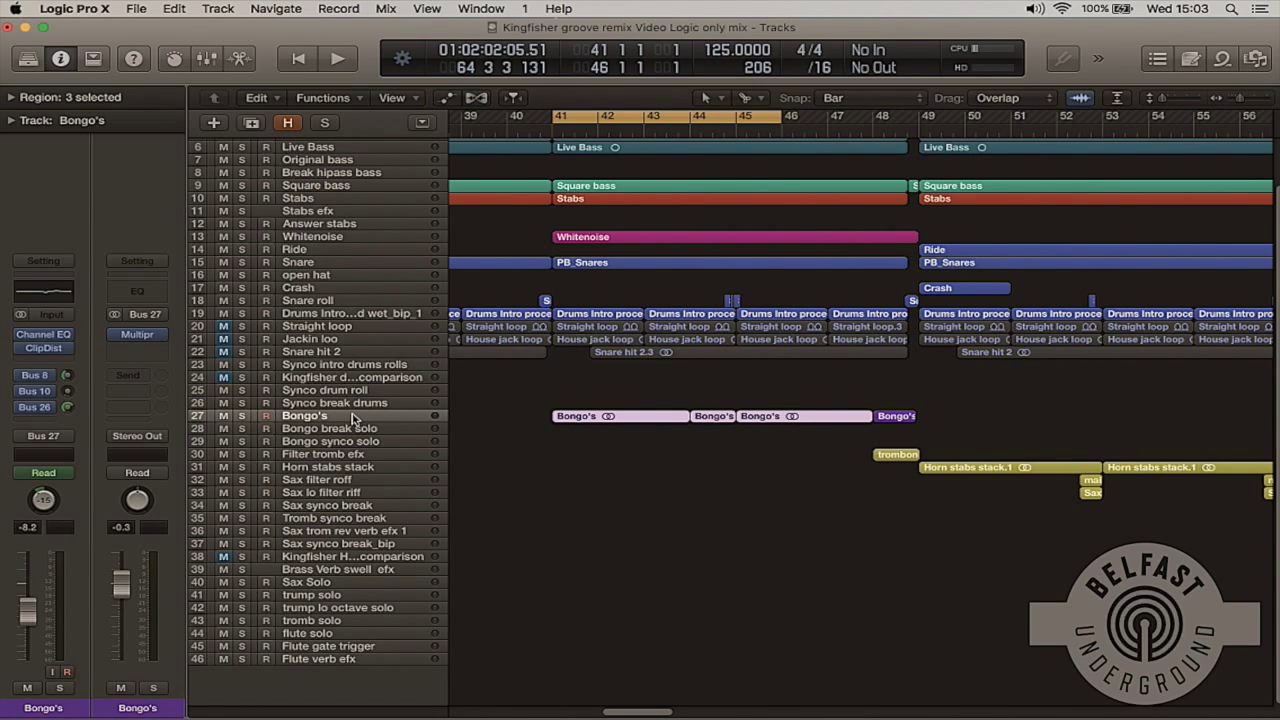
key("ctrl+z")
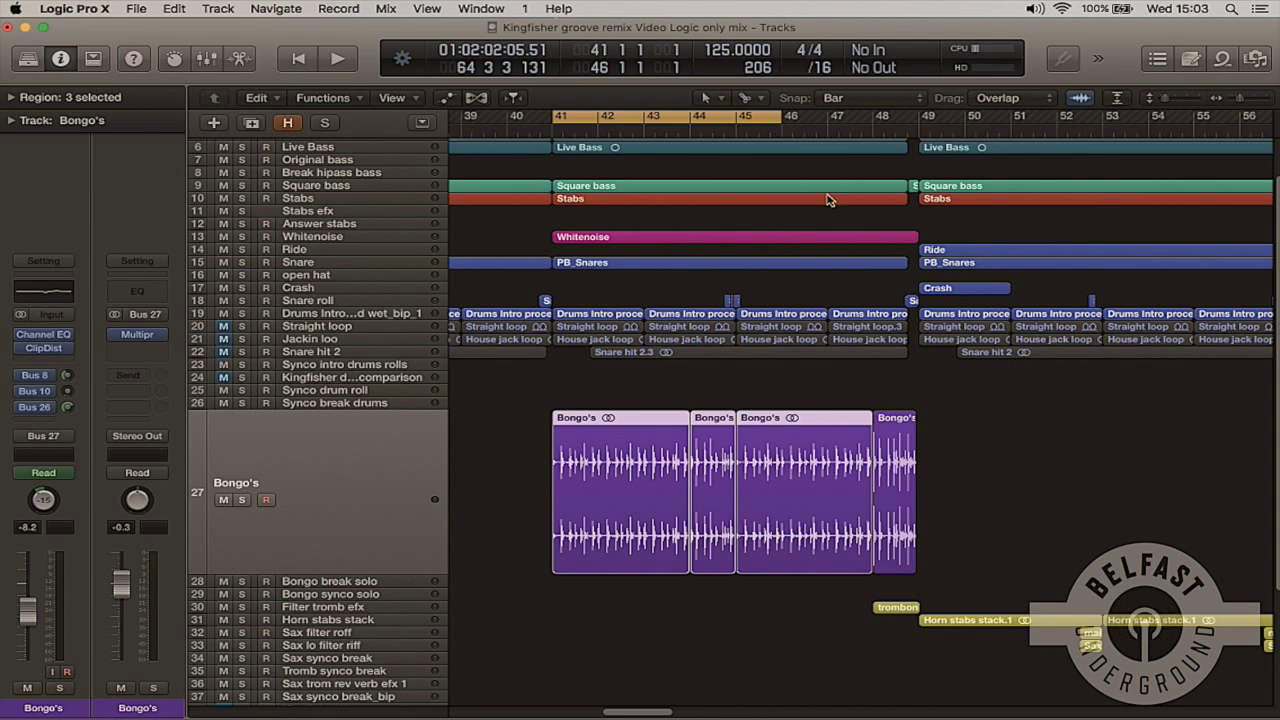
left_click_drag(783, 127, 918, 130)
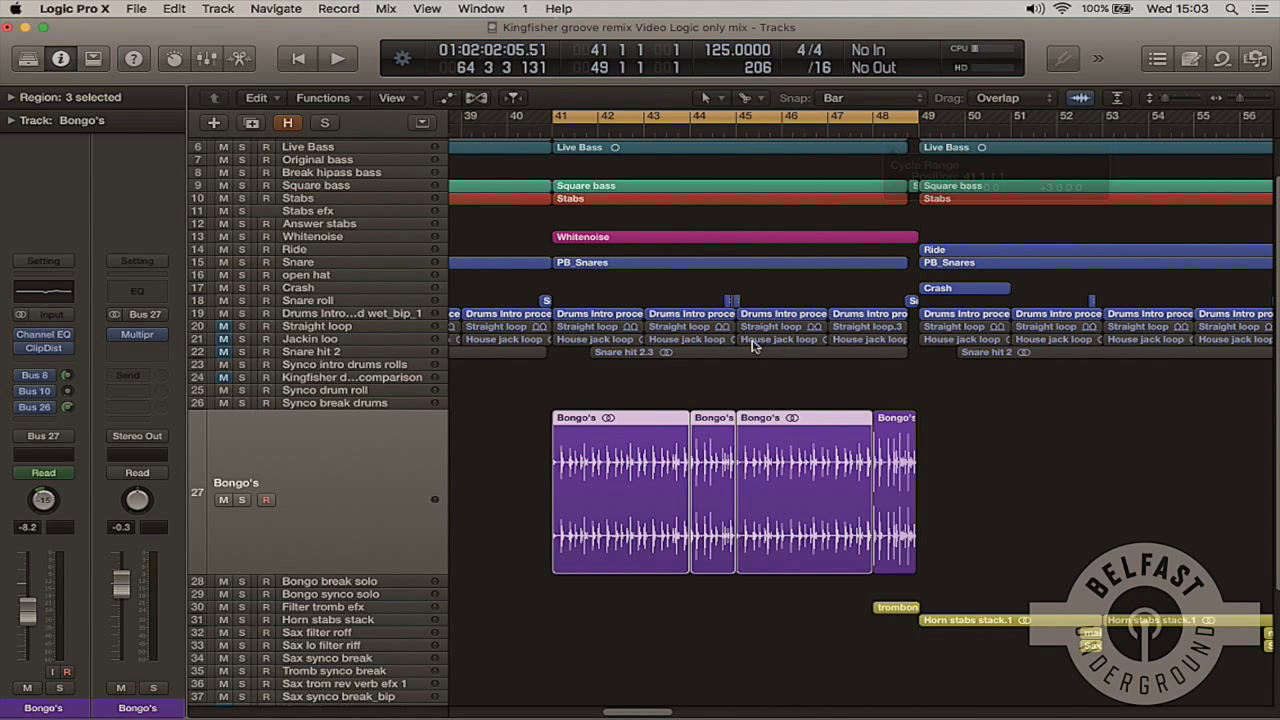
Play bars 41–49 with the Bongo's track soloed, and unsolo it to hear it in the full mix before stopping playback.
key("space")
left_click(346, 486)
left_click(241, 499)
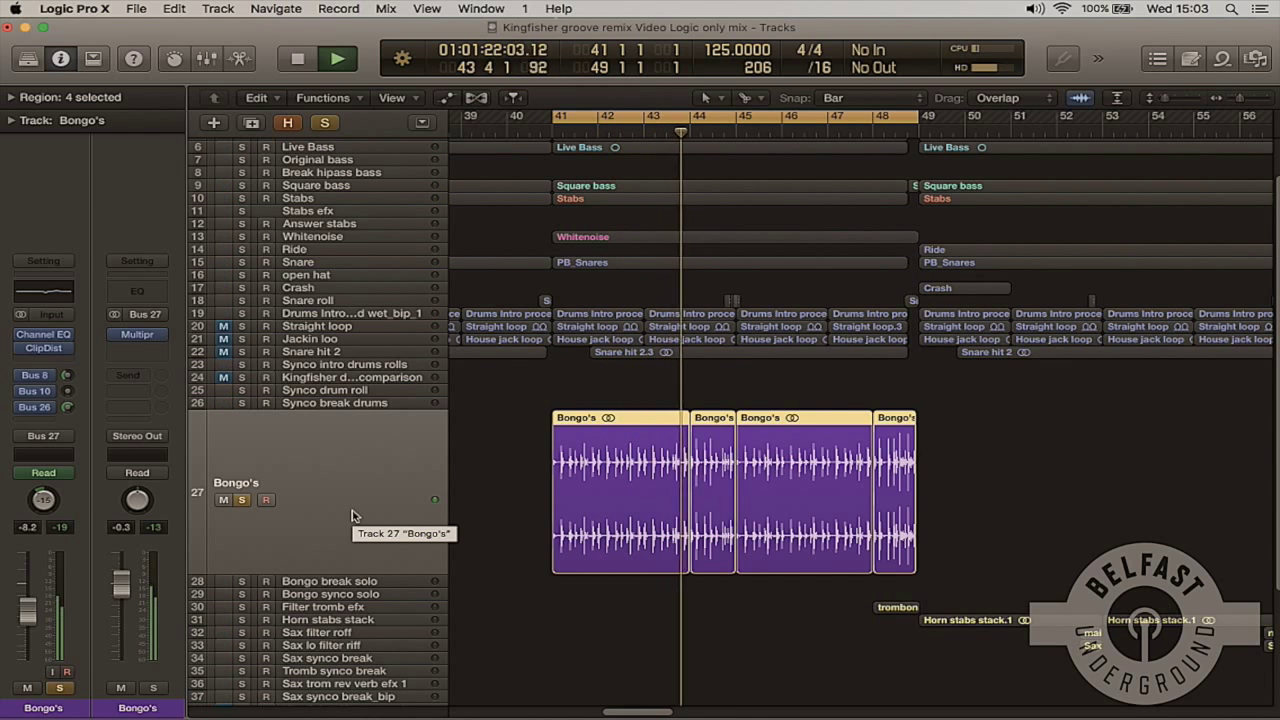
left_click(241, 499)
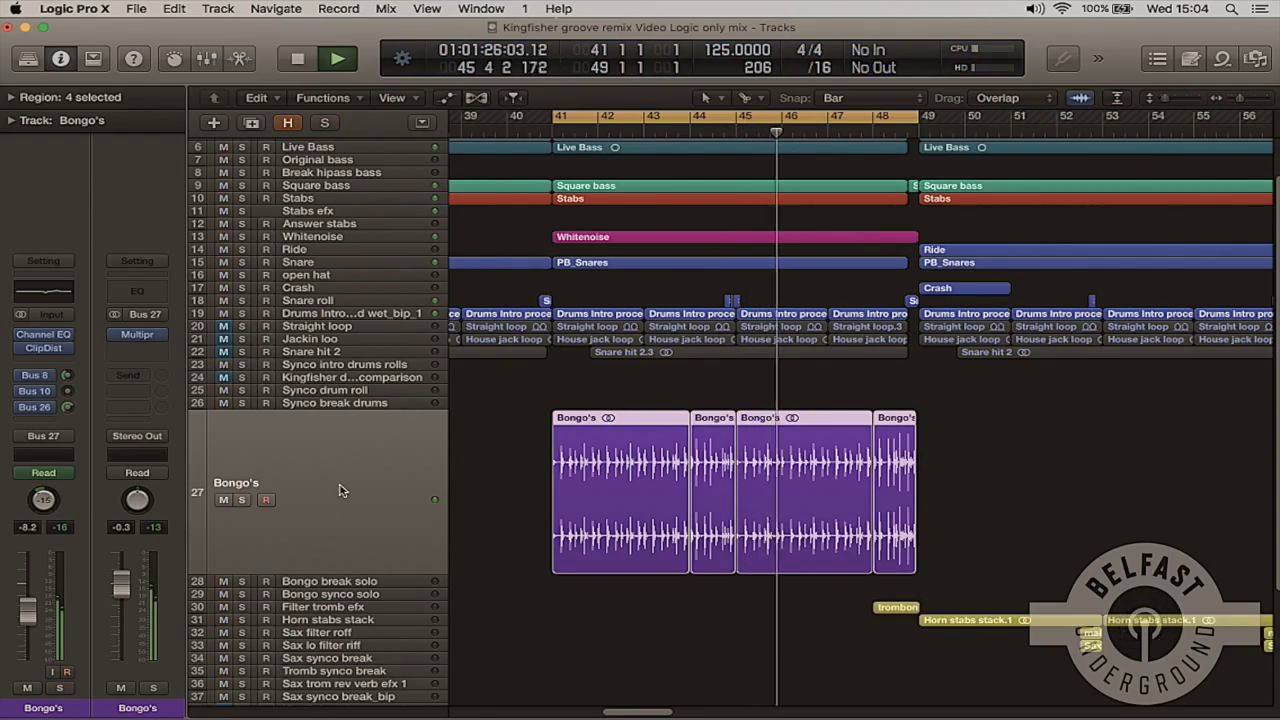
key("space")
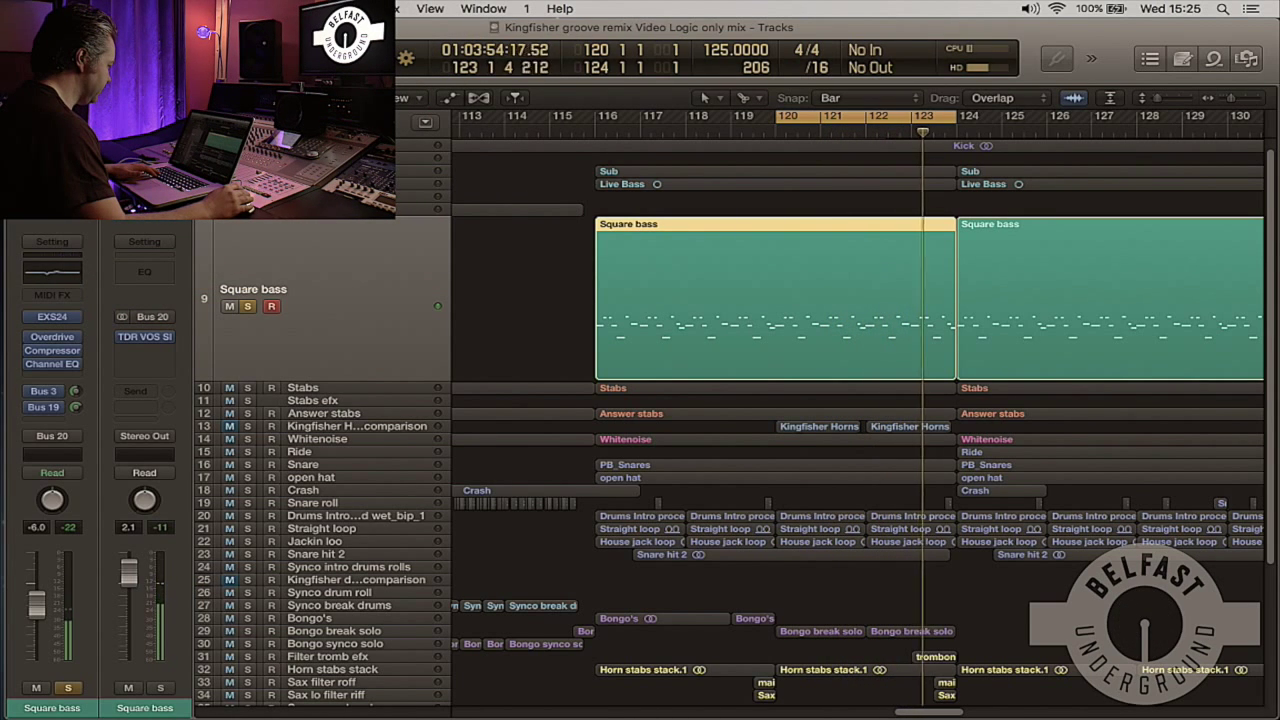
Play the Square bass with the Kick, Sub and Live Bass tracks also soloed, and clear all the solos and stop playback.
left_click(860, 145)
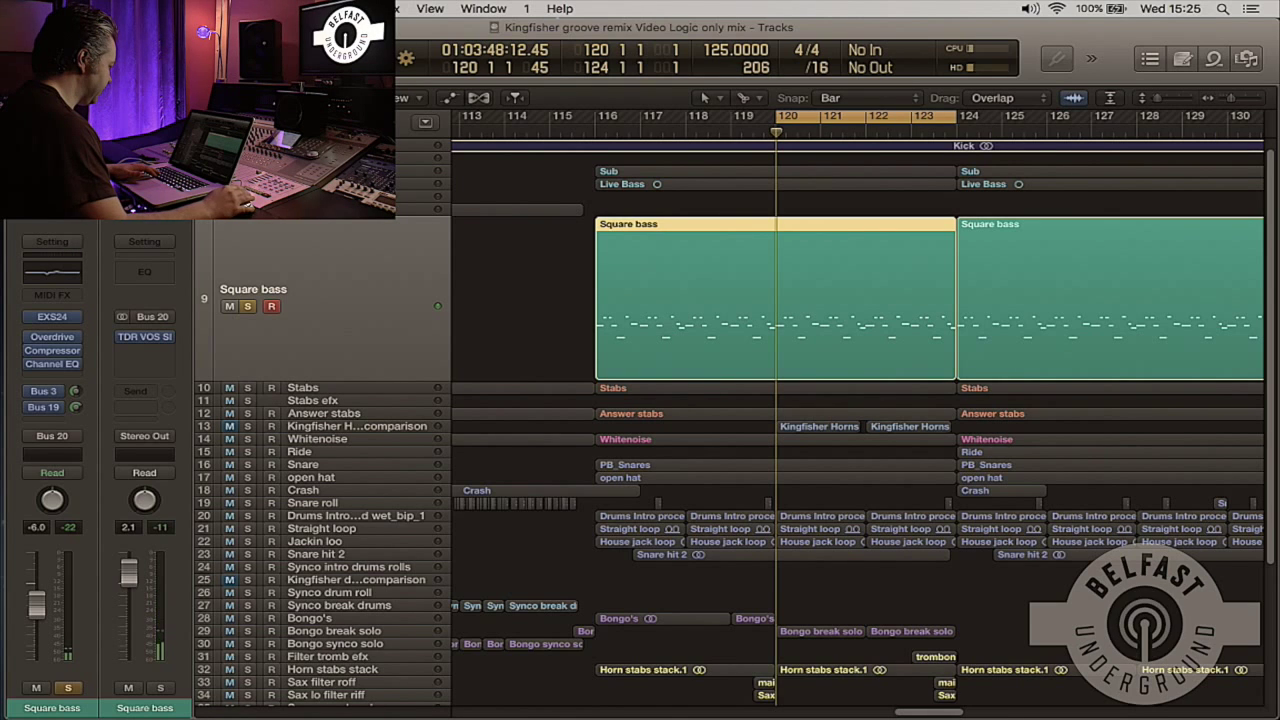
key("shift+Down")
key("shift+Down")
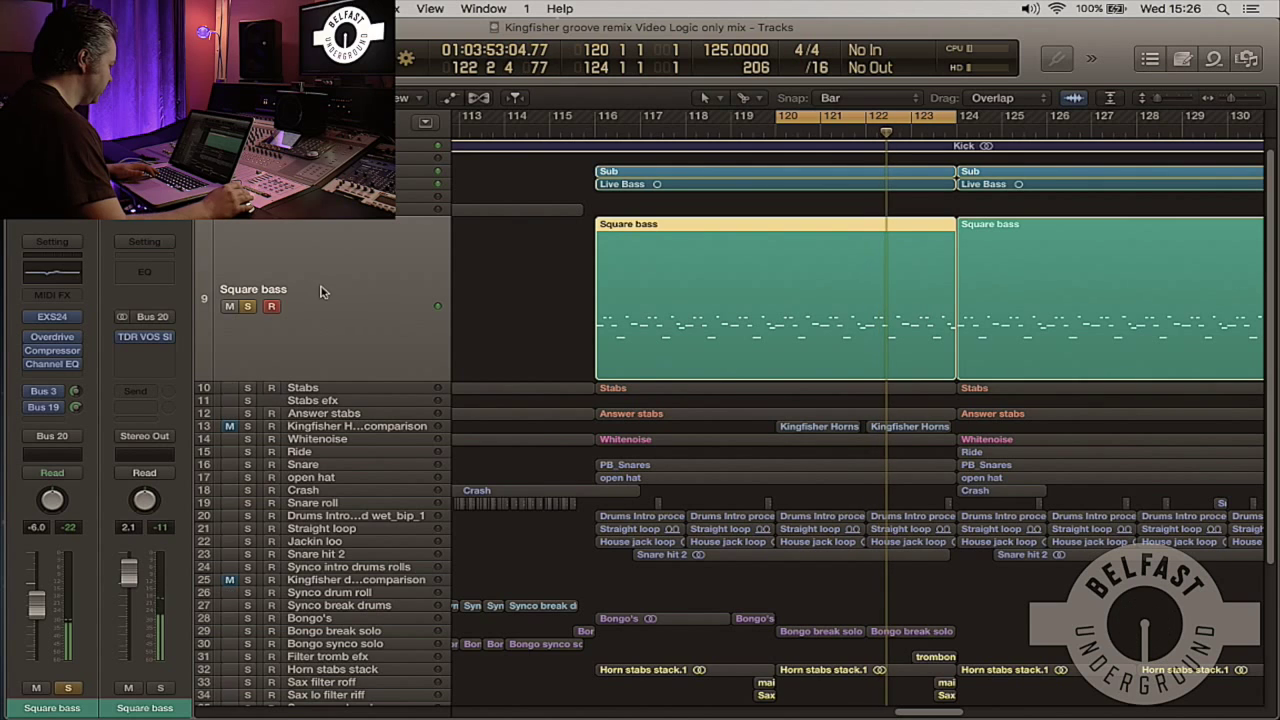
key("ctrl+m")
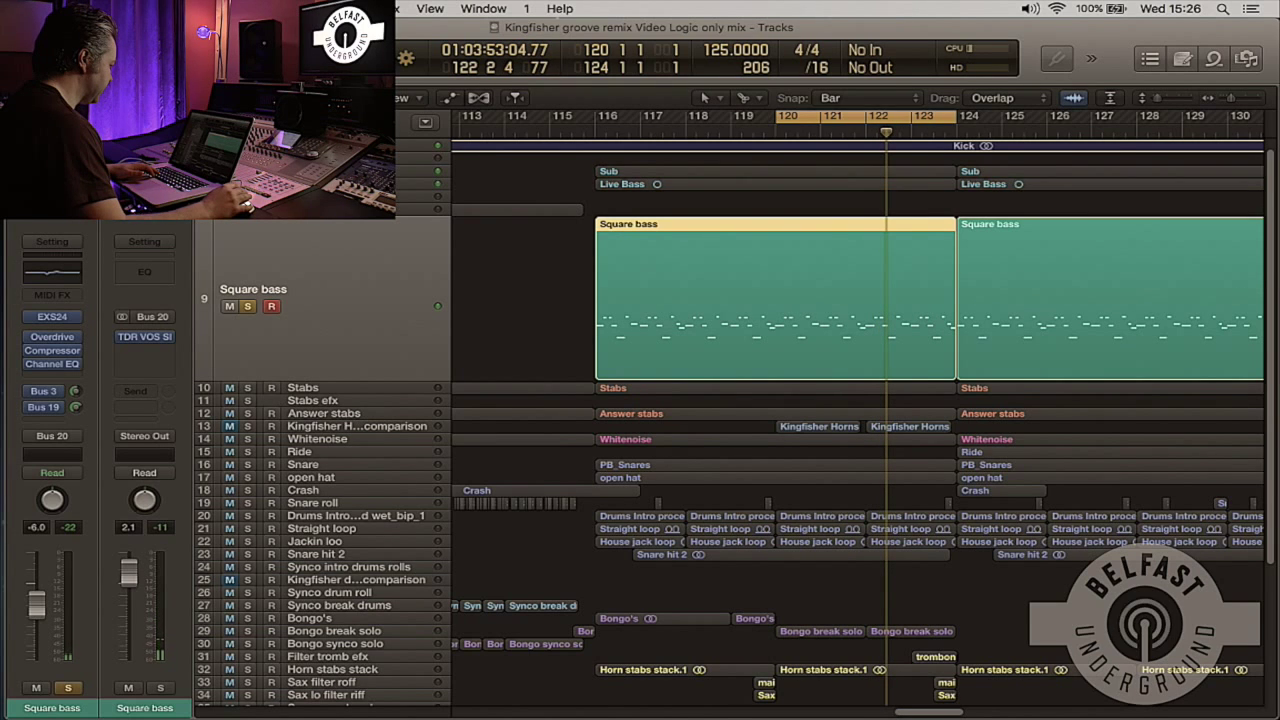
left_click(249, 308)
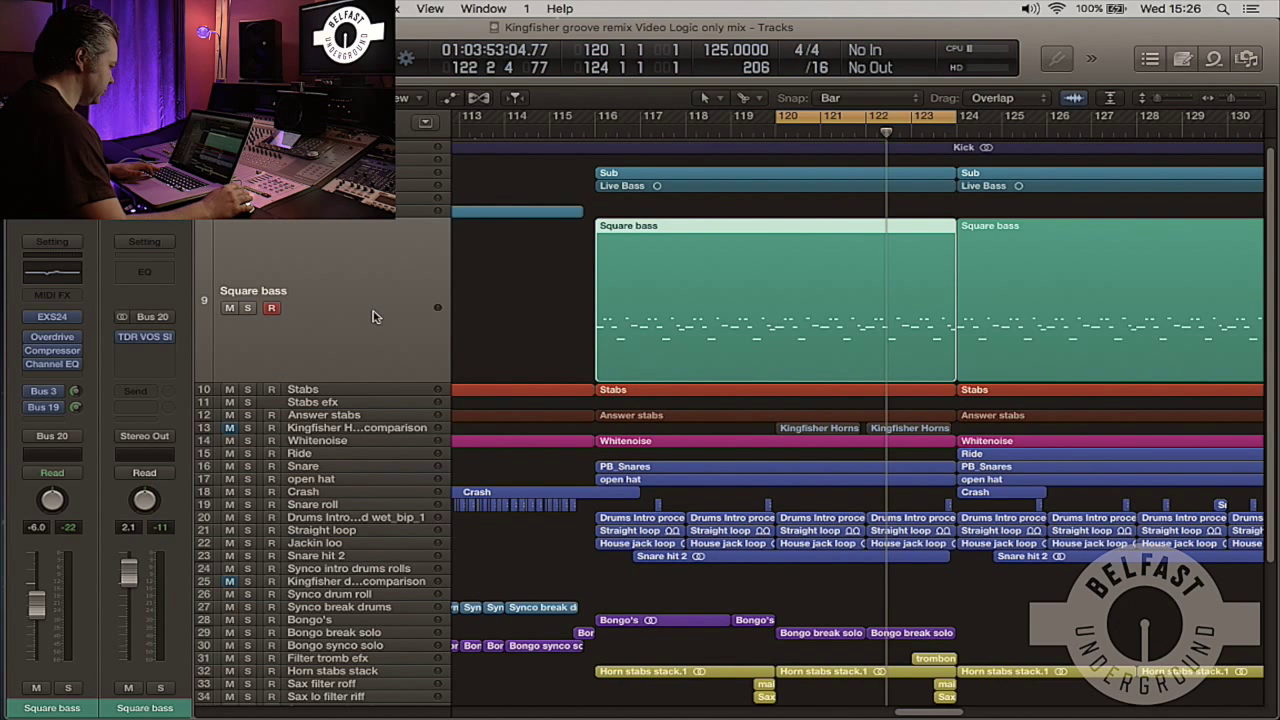
Play the full mix with the cycle range at bars 116–120, and move the range back to bars 120–124.
left_click_drag(857, 113, 680, 117)
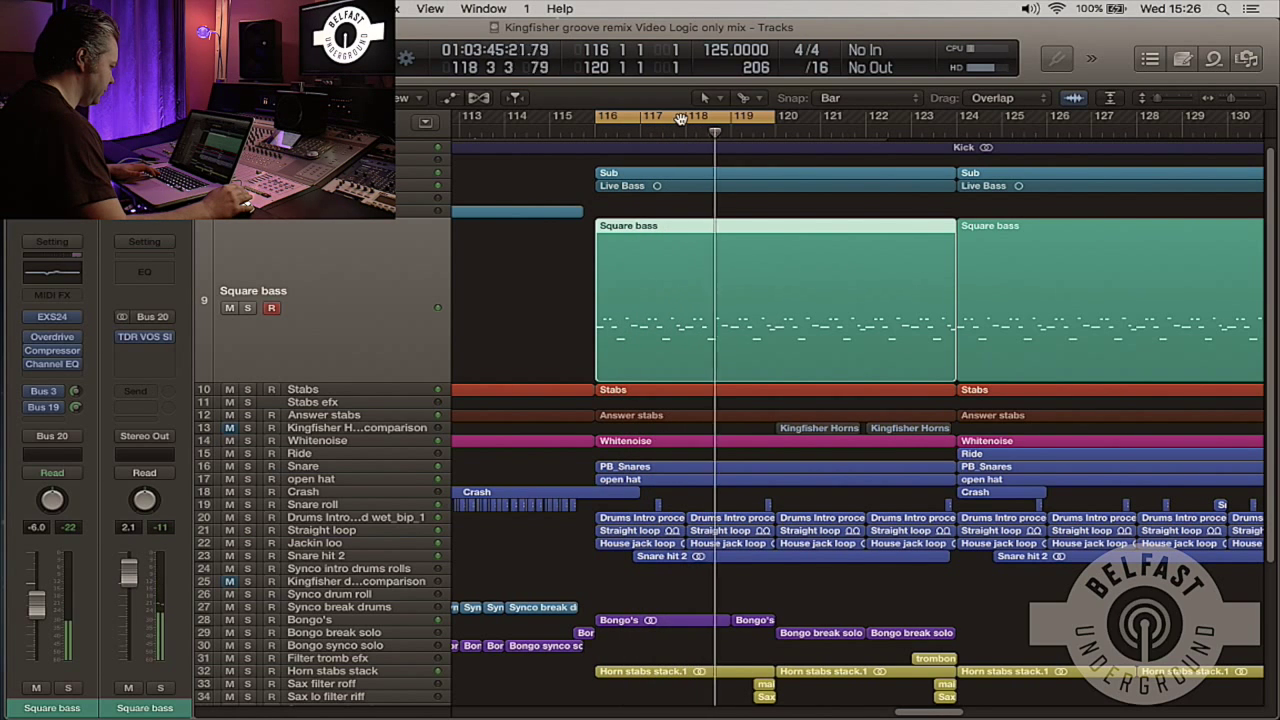
left_click_drag(680, 119, 859, 119)
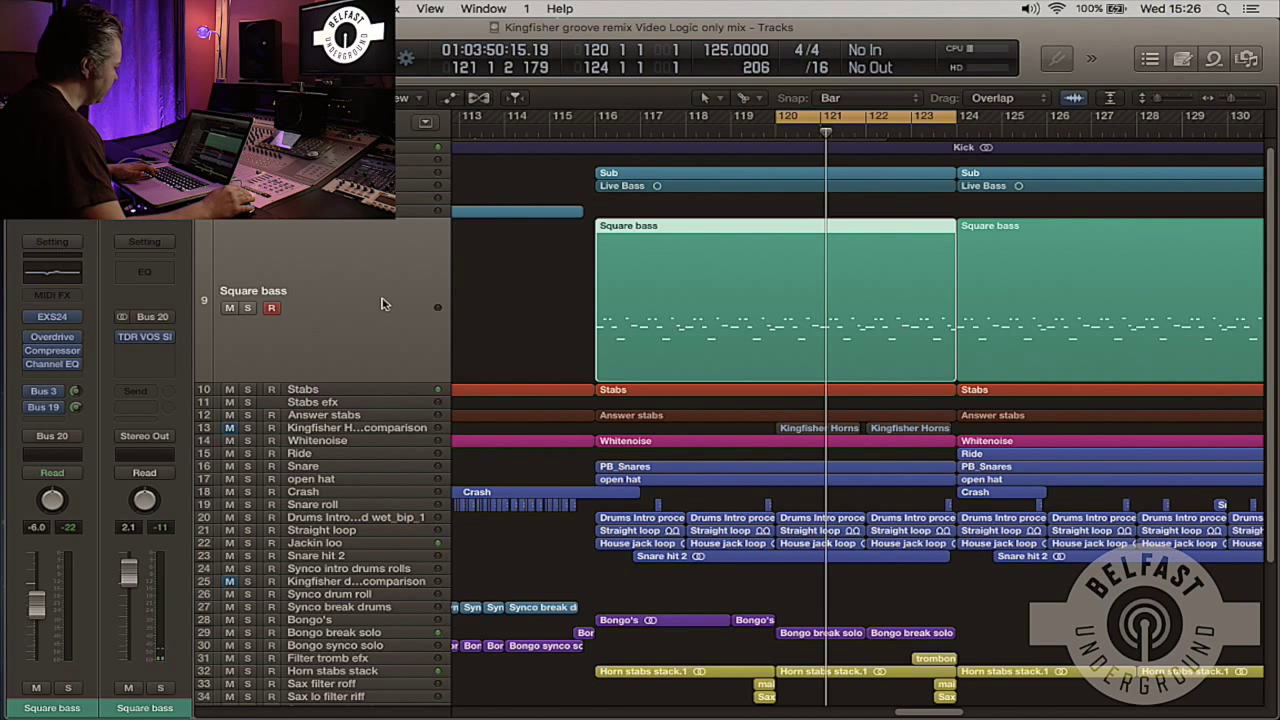
Open the Square bass track's Overdrive plug-in, move its window until the drive, output and tone settings are readable, and close it.
left_click(56, 338)
left_click_drag(380, 74, 640, 95)
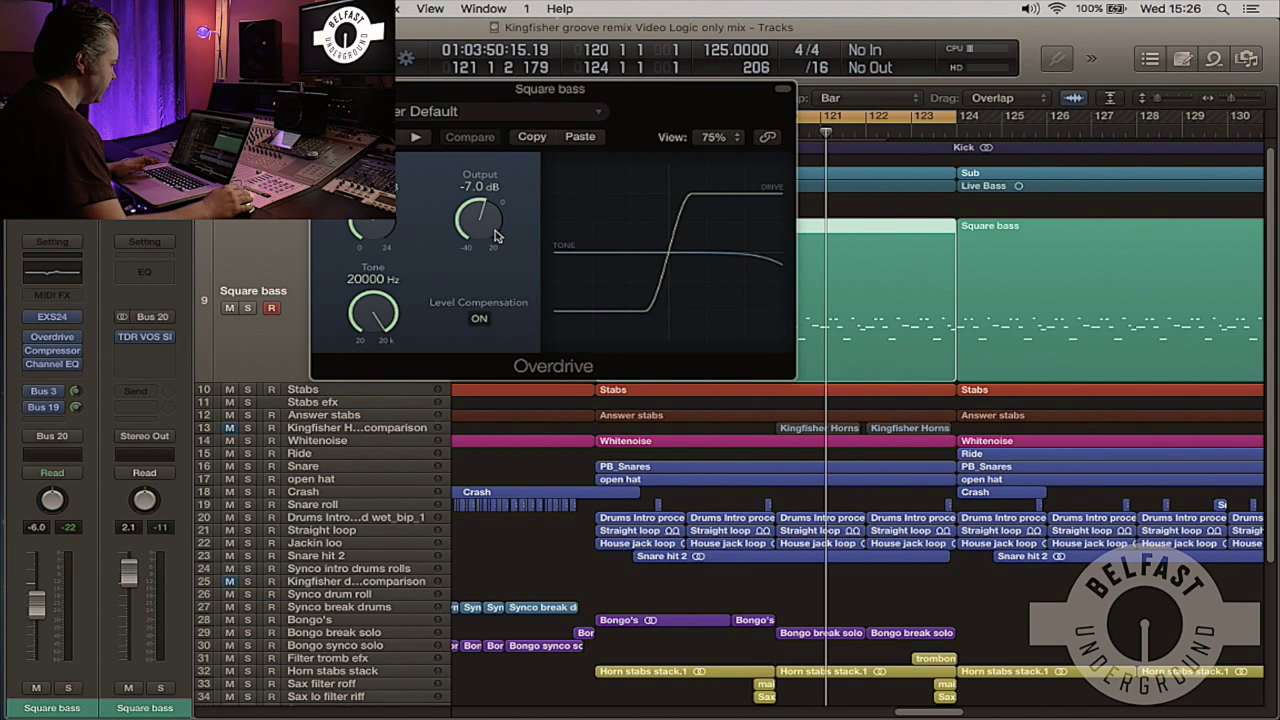
left_click_drag(484, 96, 517, 97)
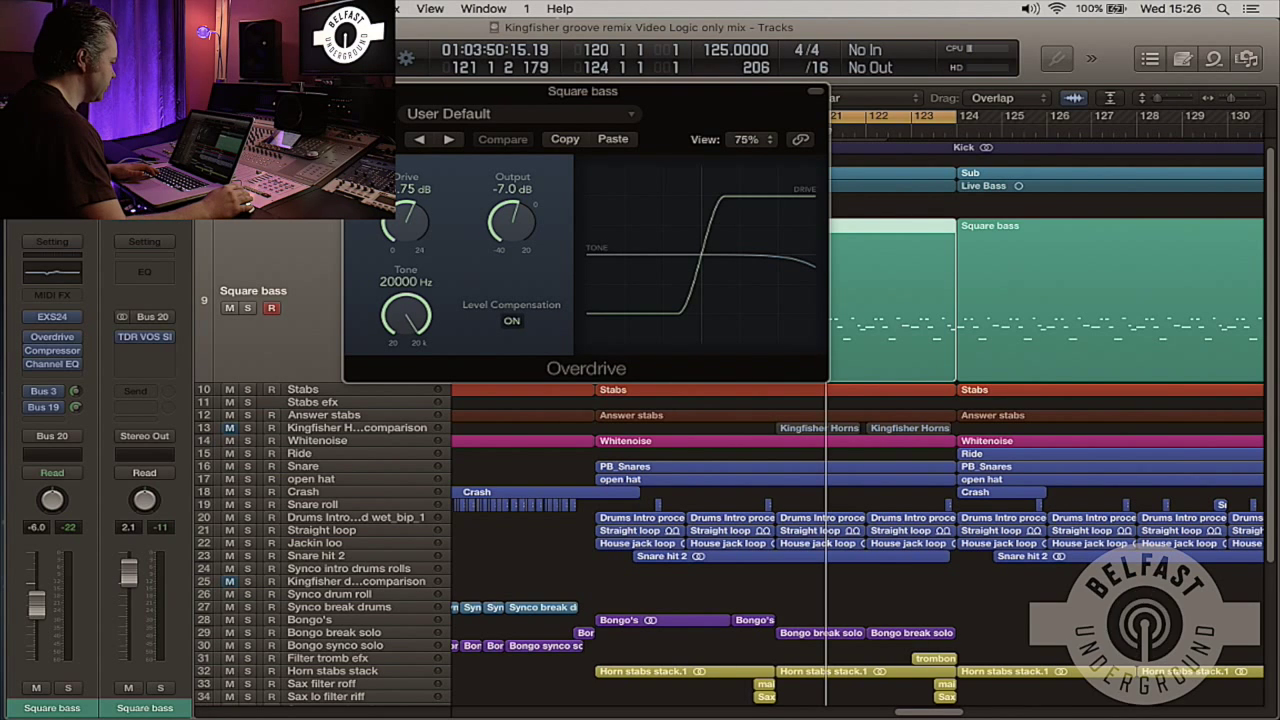
left_click_drag(397, 95, 418, 98)
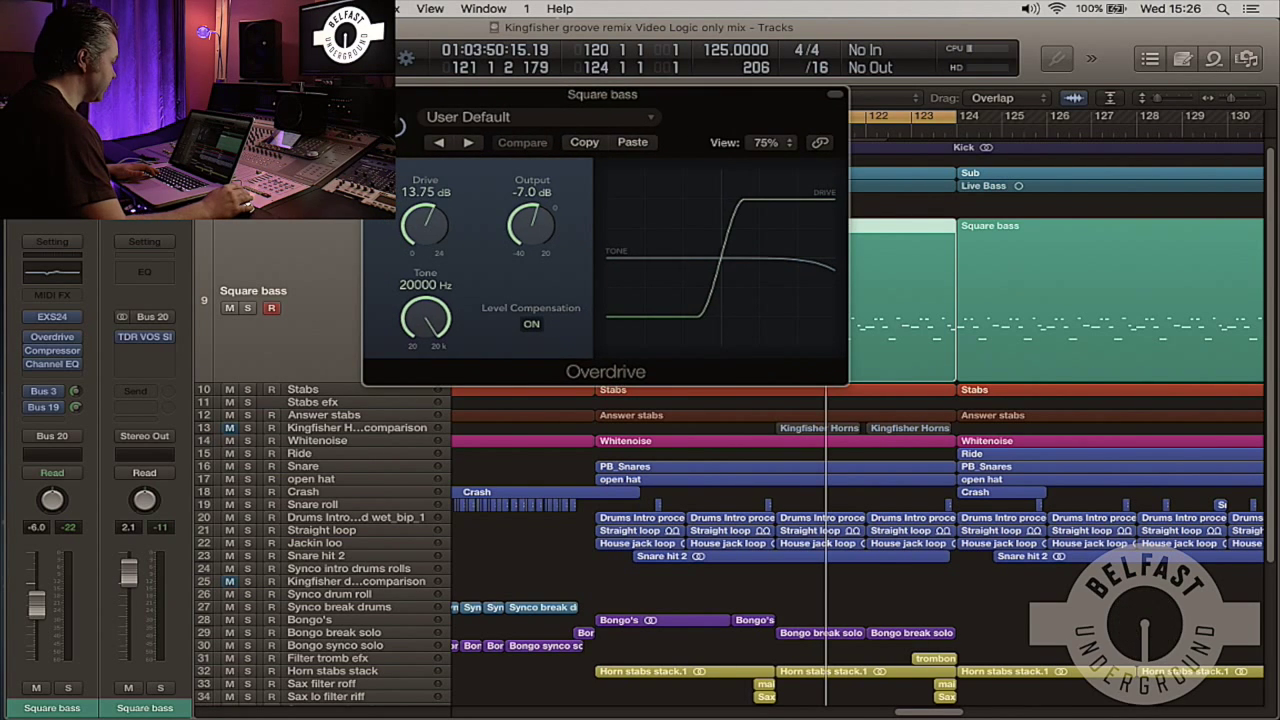
left_click(373, 95)
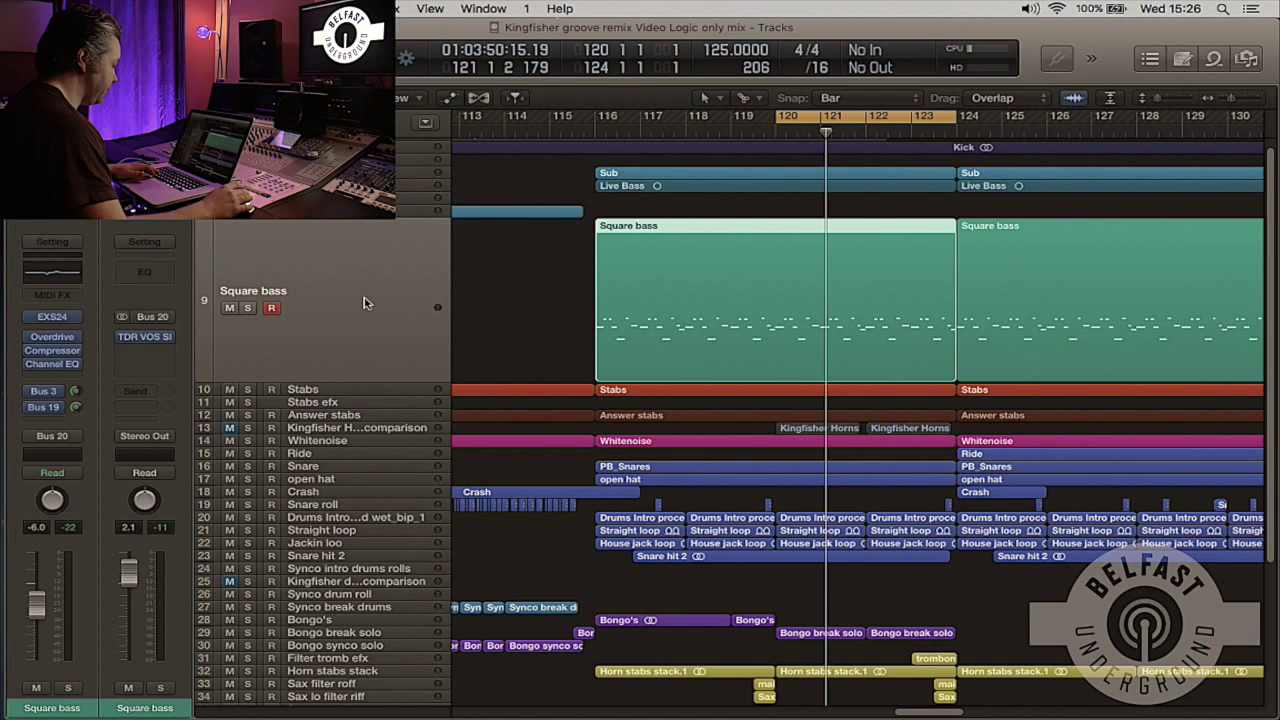
Select and enlarge the Stabs track, and solo and play it over bars 120–124.
left_click(337, 391)
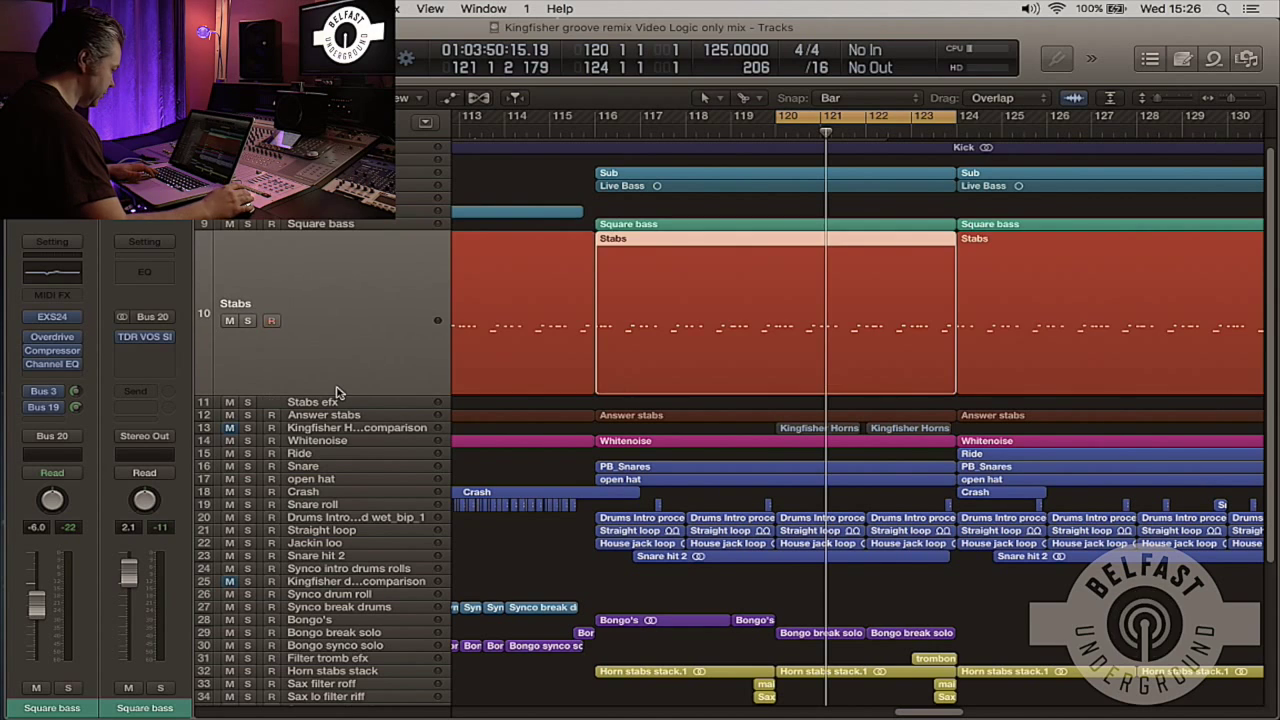
left_click(248, 321)
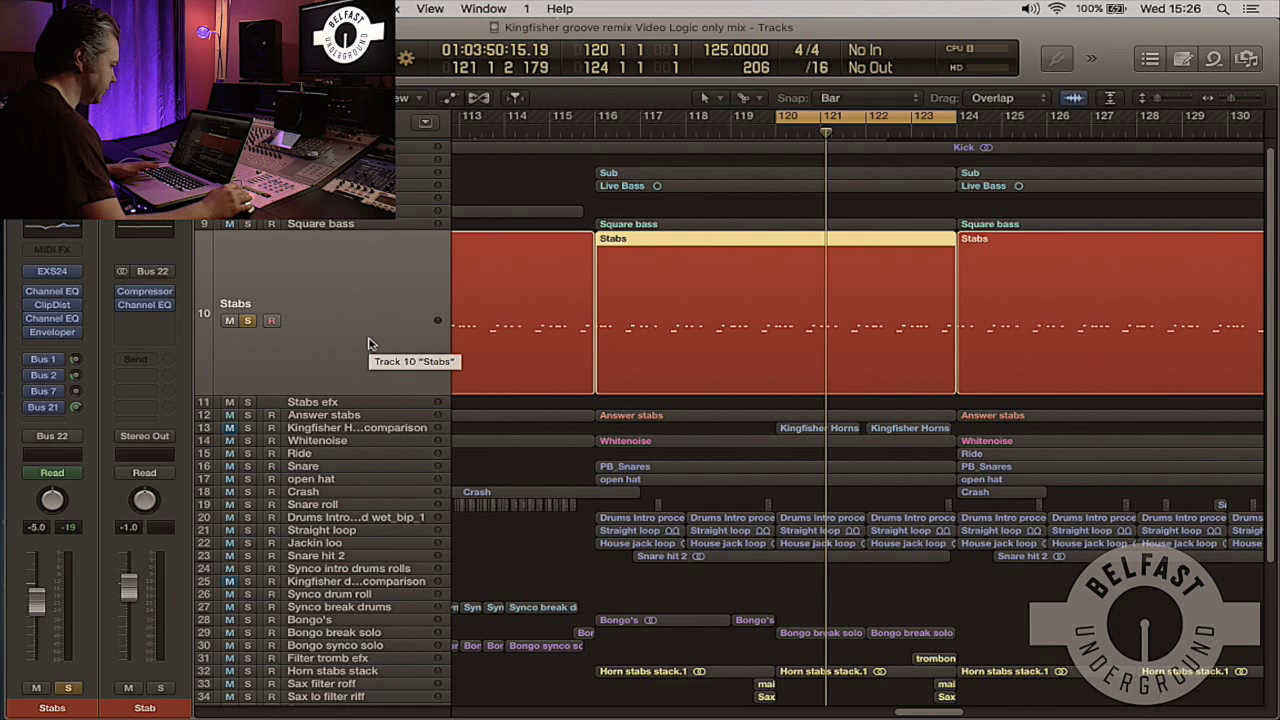
key("space")
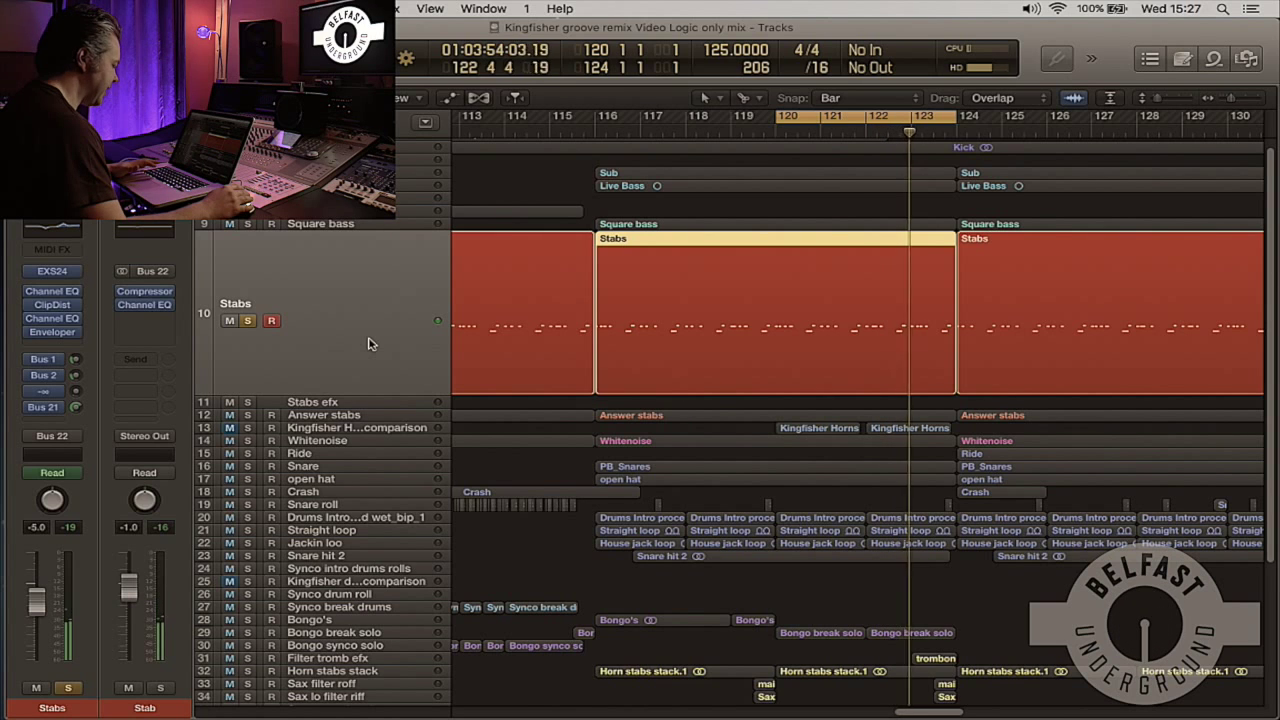
Solo the Answer stabs track together with the Stabs, and unsolo both tracks and stop playback.
left_click(248, 416)
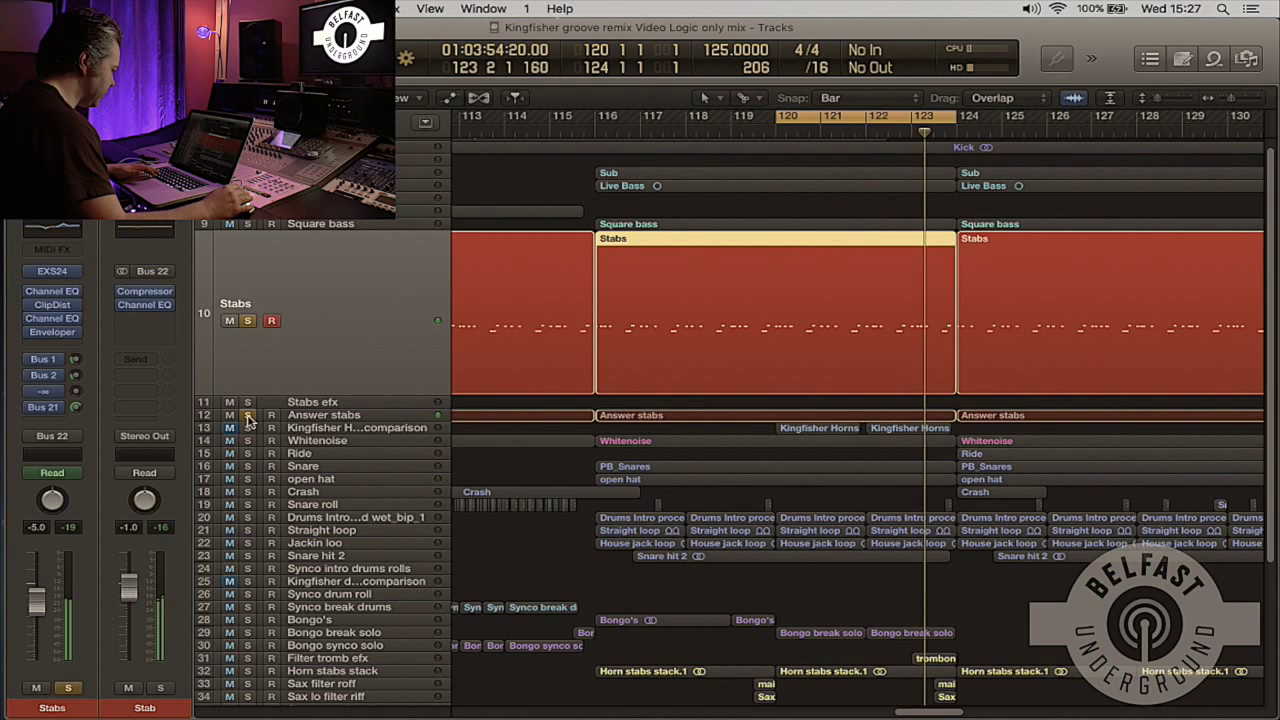
left_click(247, 415)
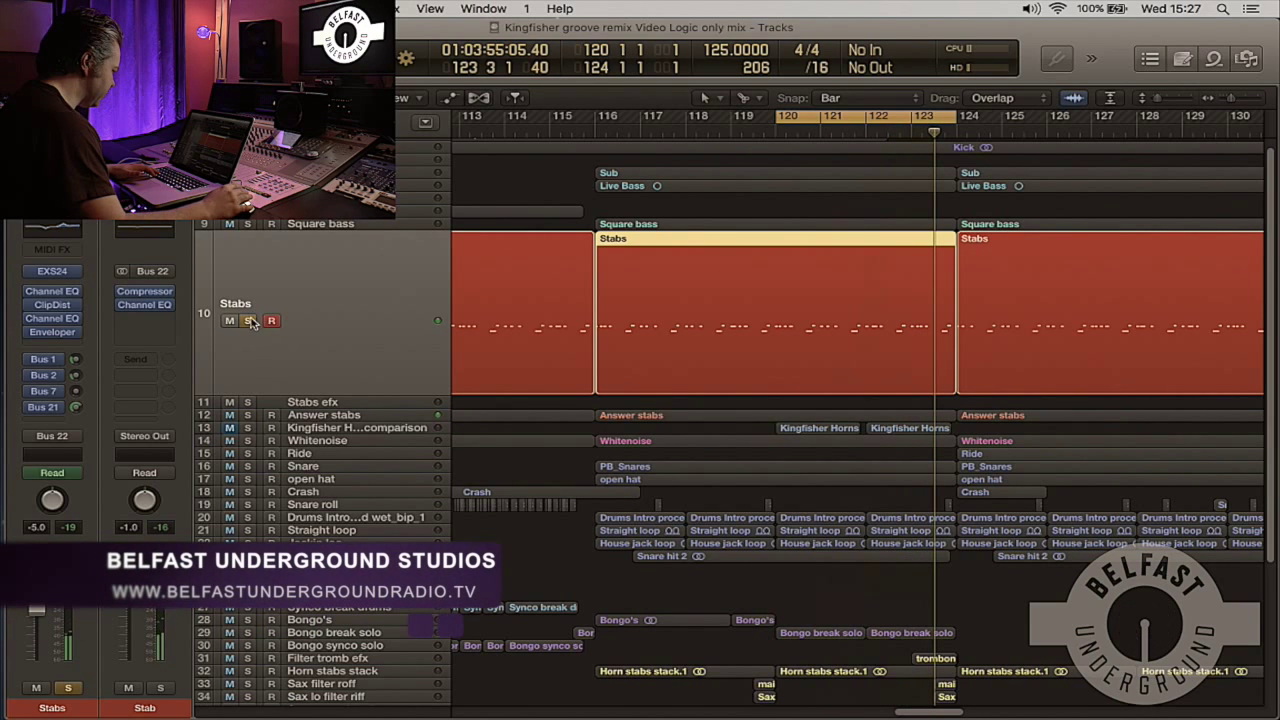
left_click(248, 321)
Solo, enlarge and play the Kingfisher Horns Logic video comparison track.
left_click(247, 428)
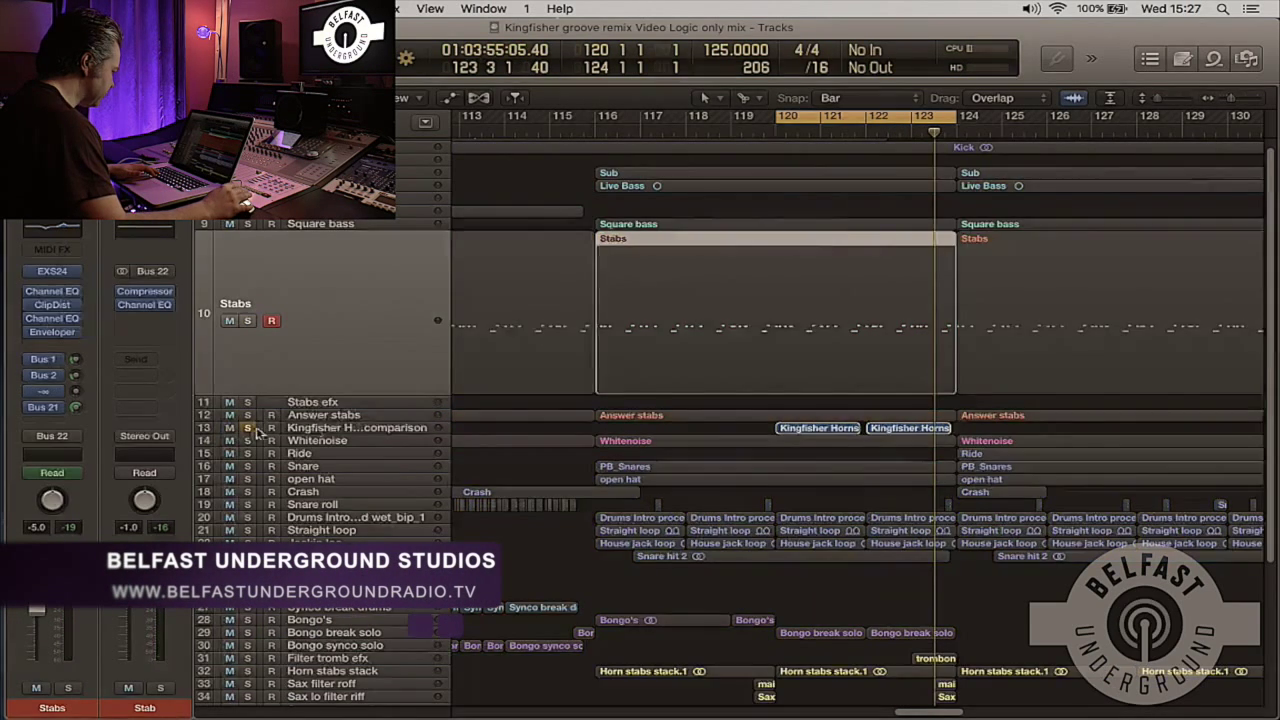
left_click(334, 429)
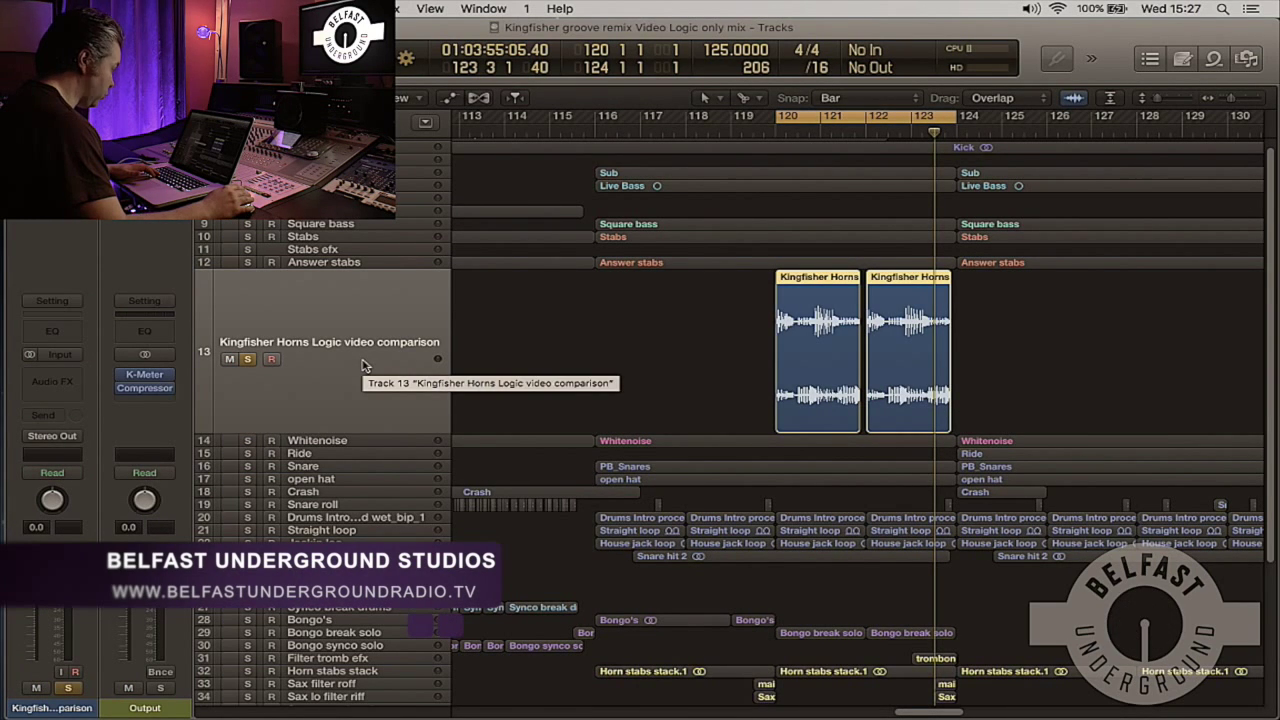
key("space")
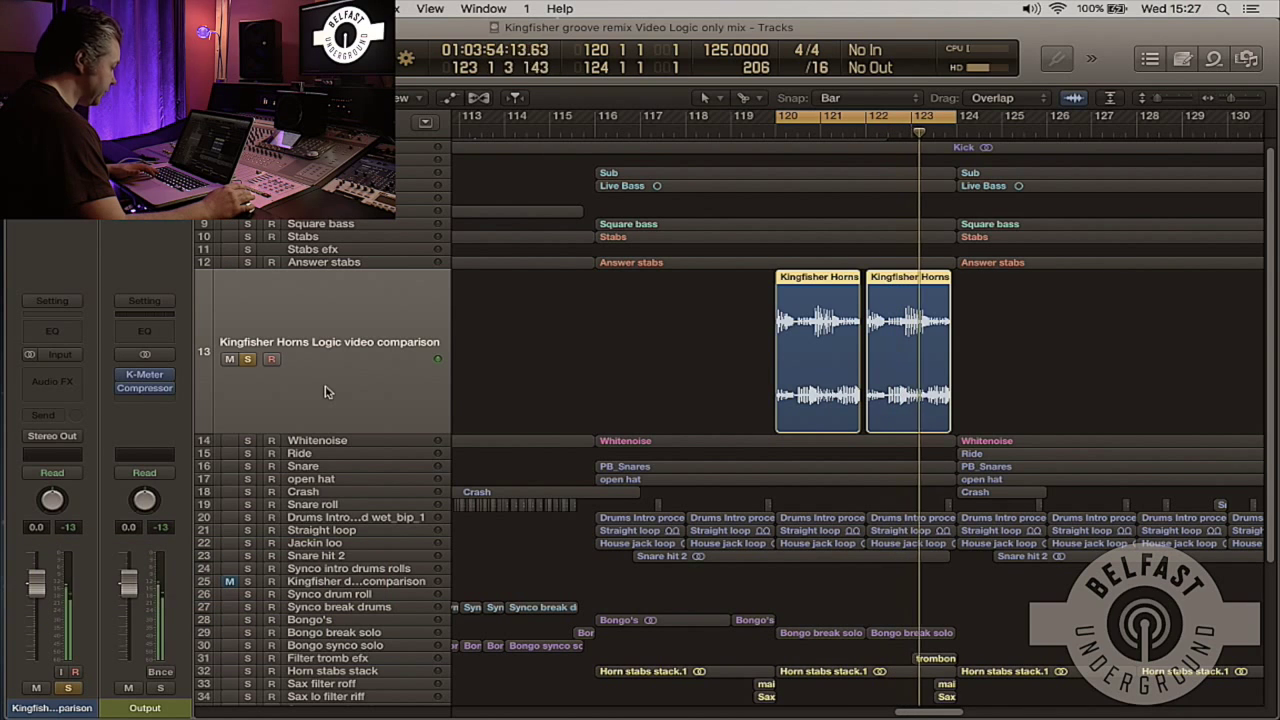
Unsolo and mute the Kingfisher Horns Logic video comparison track.
left_click(249, 360)
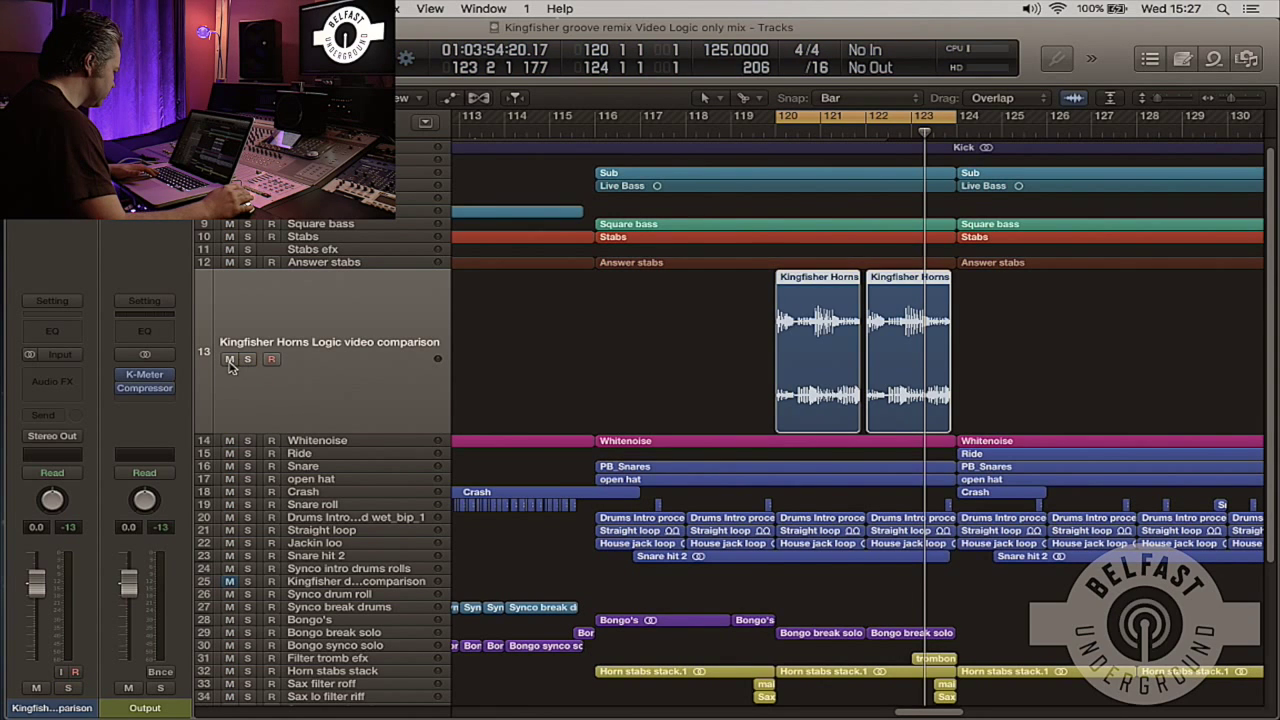
left_click(229, 360)
Solo and play the Stabs and Answer stabs tracks together, and unsolo both to hear them in the full mix.
left_click(248, 237)
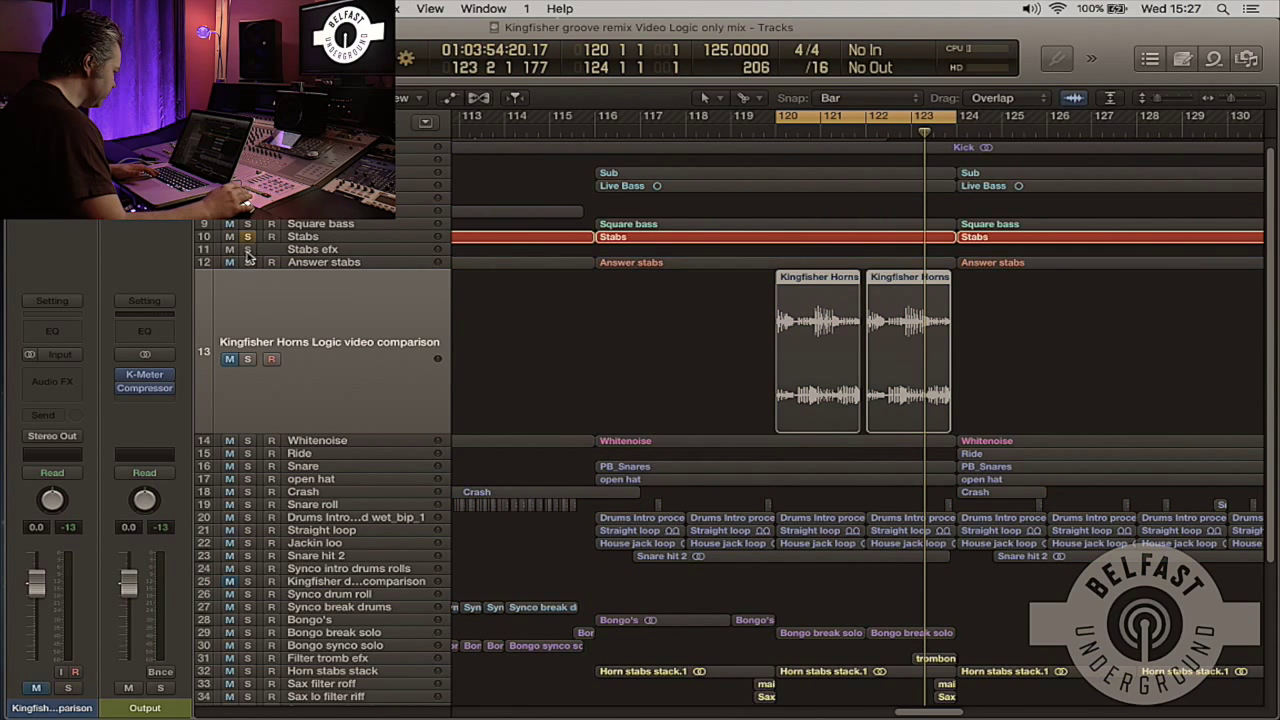
left_click(248, 262)
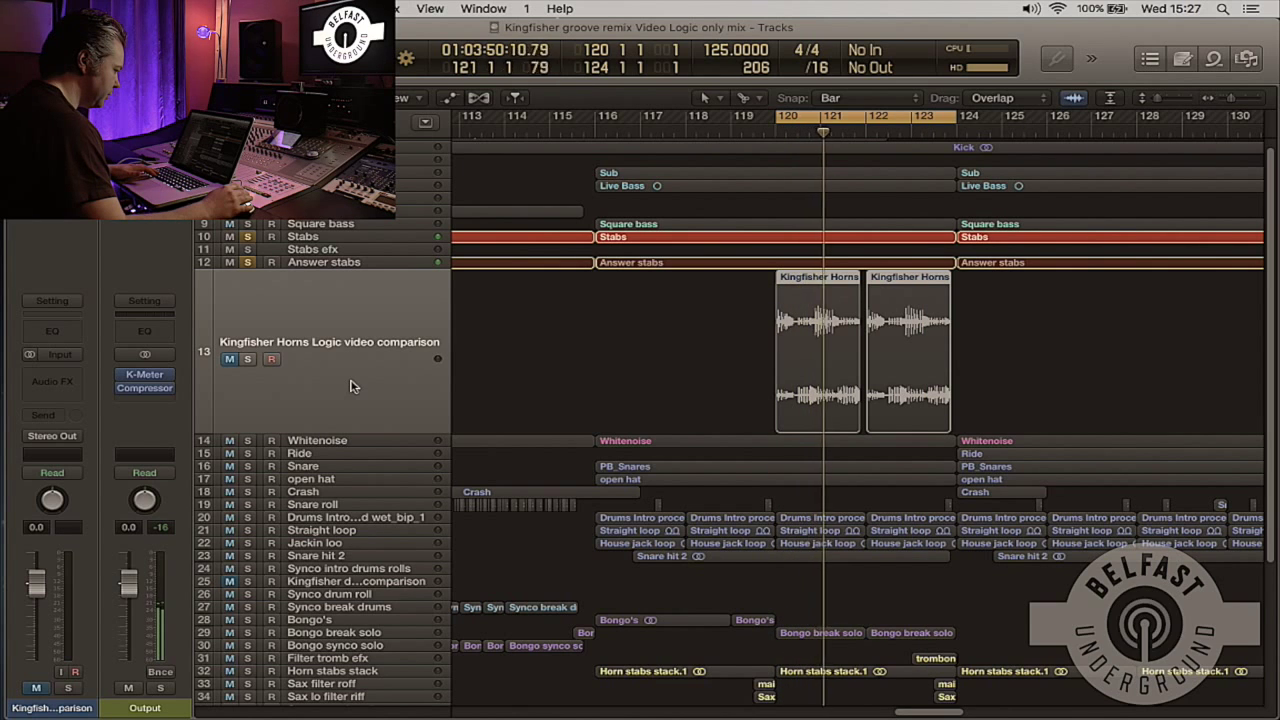
left_click(248, 262)
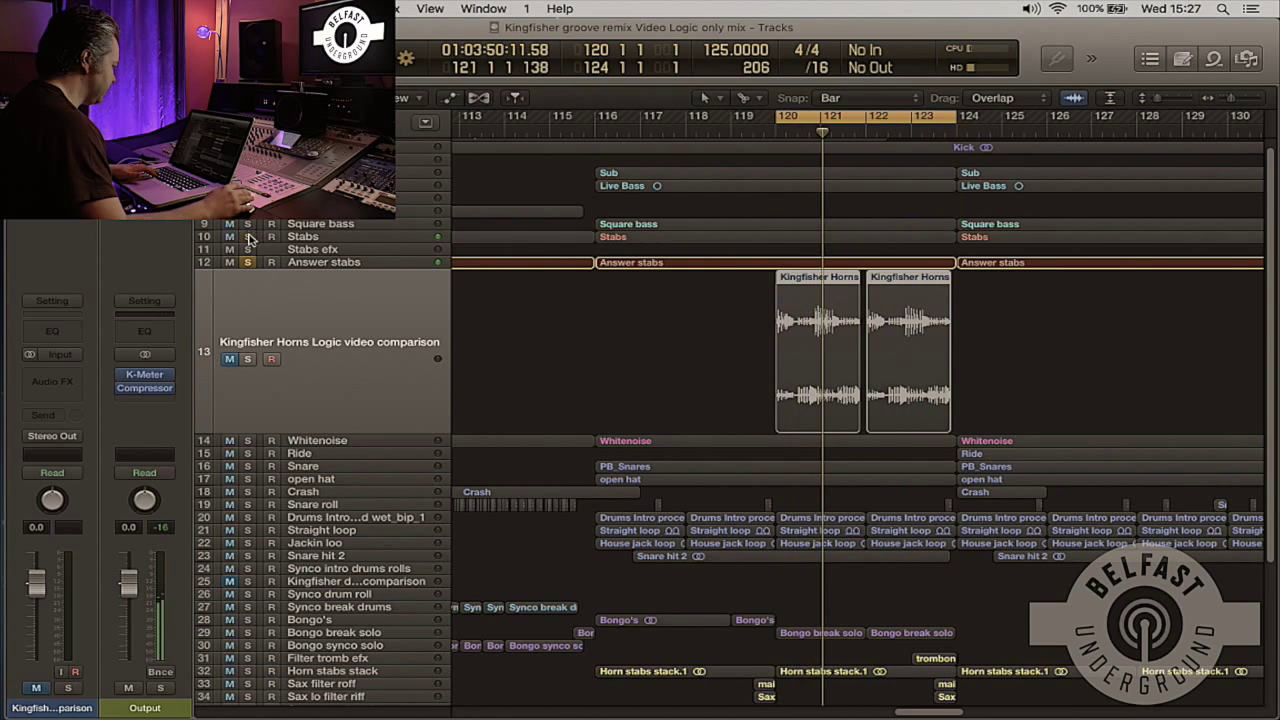
left_click(248, 236)
left_click(248, 262)
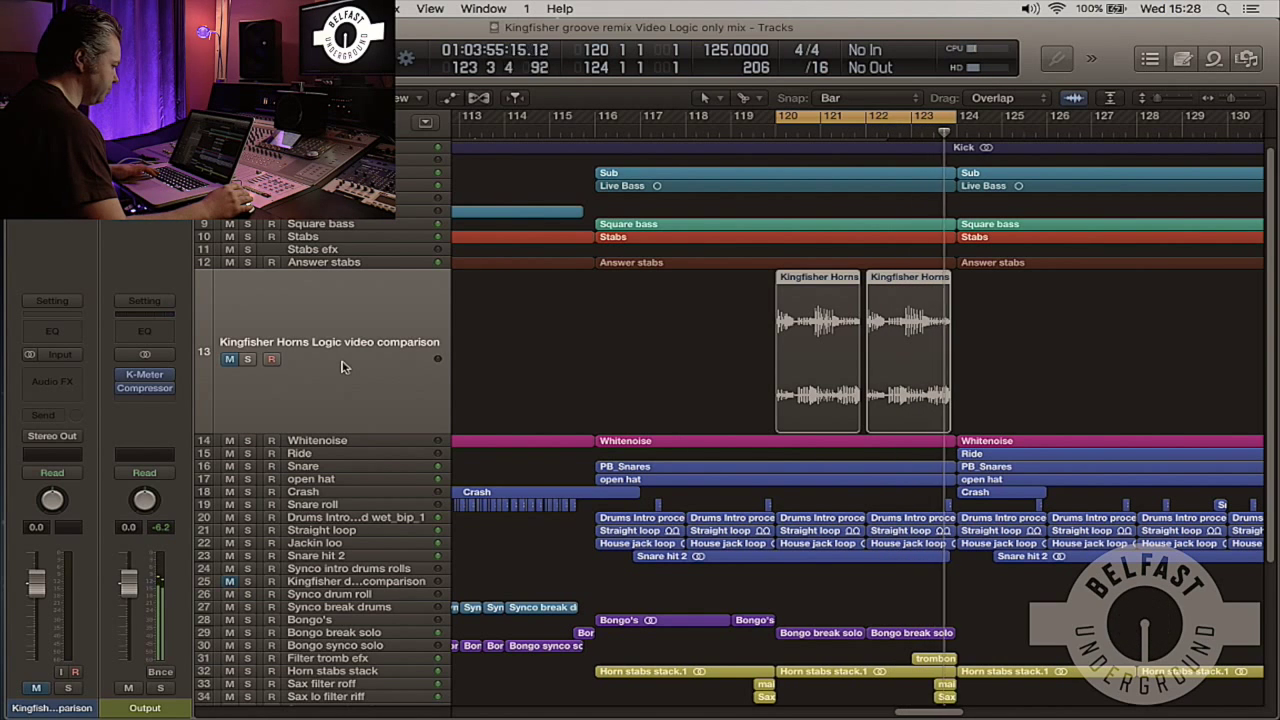
Select the Stabs track and open its Enveloper plug-in, moving the window over the arrangement so its settings are readable.
left_click(346, 237)
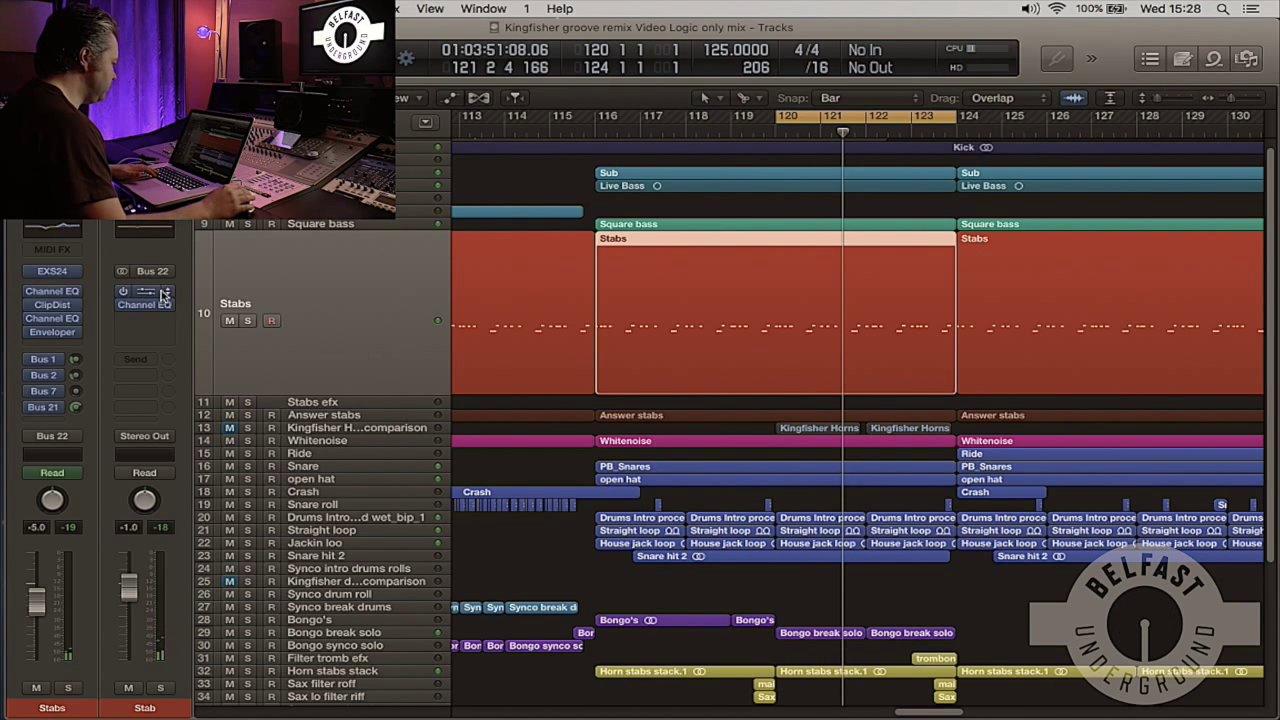
left_click(53, 335)
left_click_drag(292, 74, 768, 187)
left_click_drag(589, 249, 553, 253)
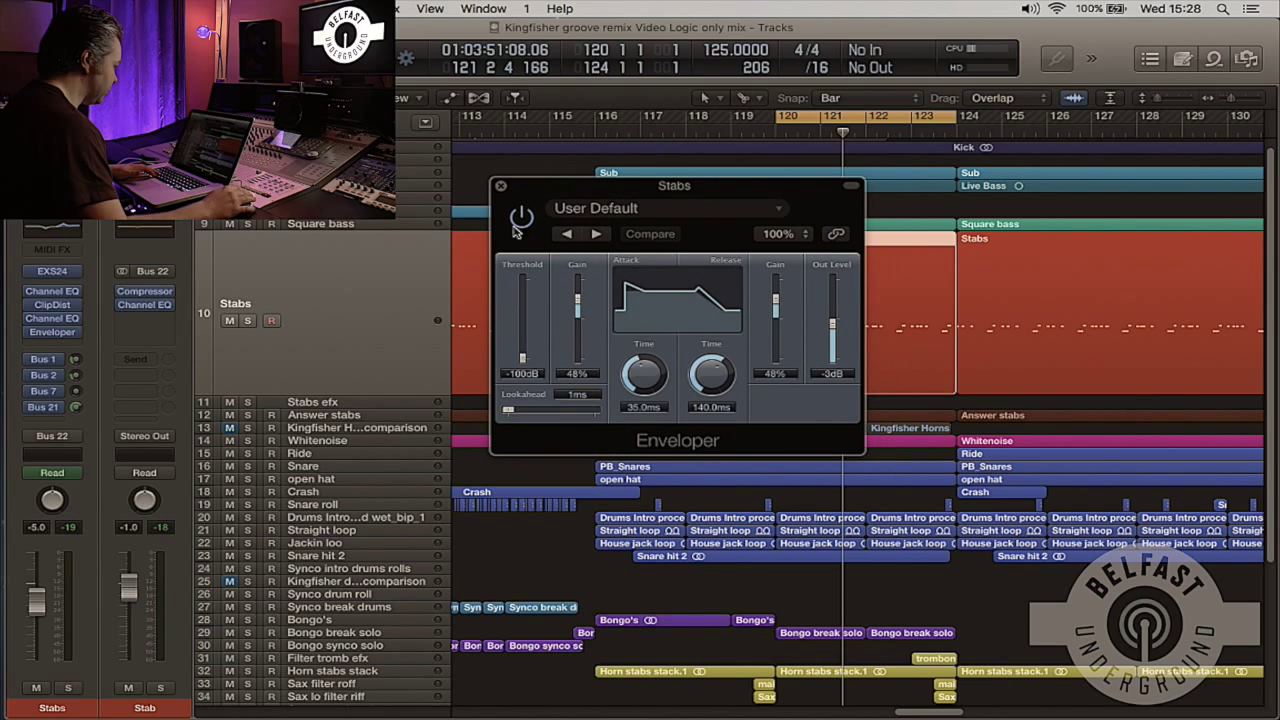
Solo and play the Stabs track with its Enveloper showing, and close the plug-in and unsolo the track.
left_click(248, 321)
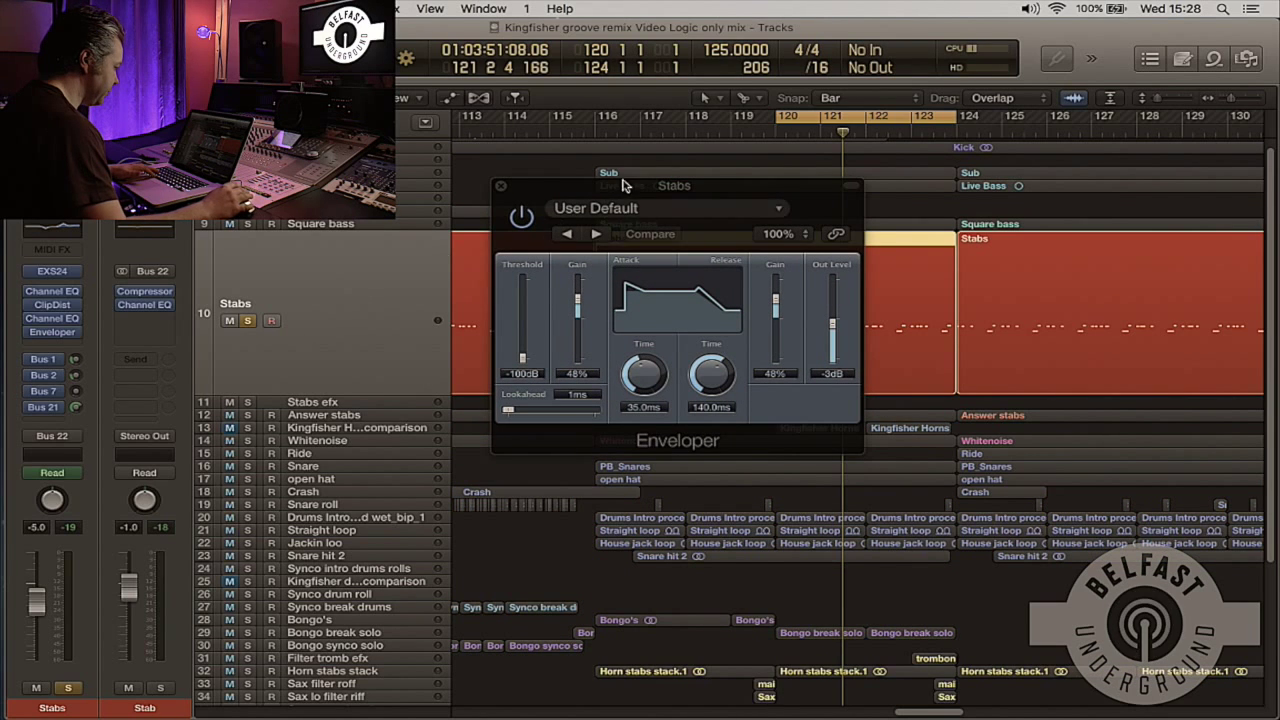
left_click_drag(625, 185, 591, 188)
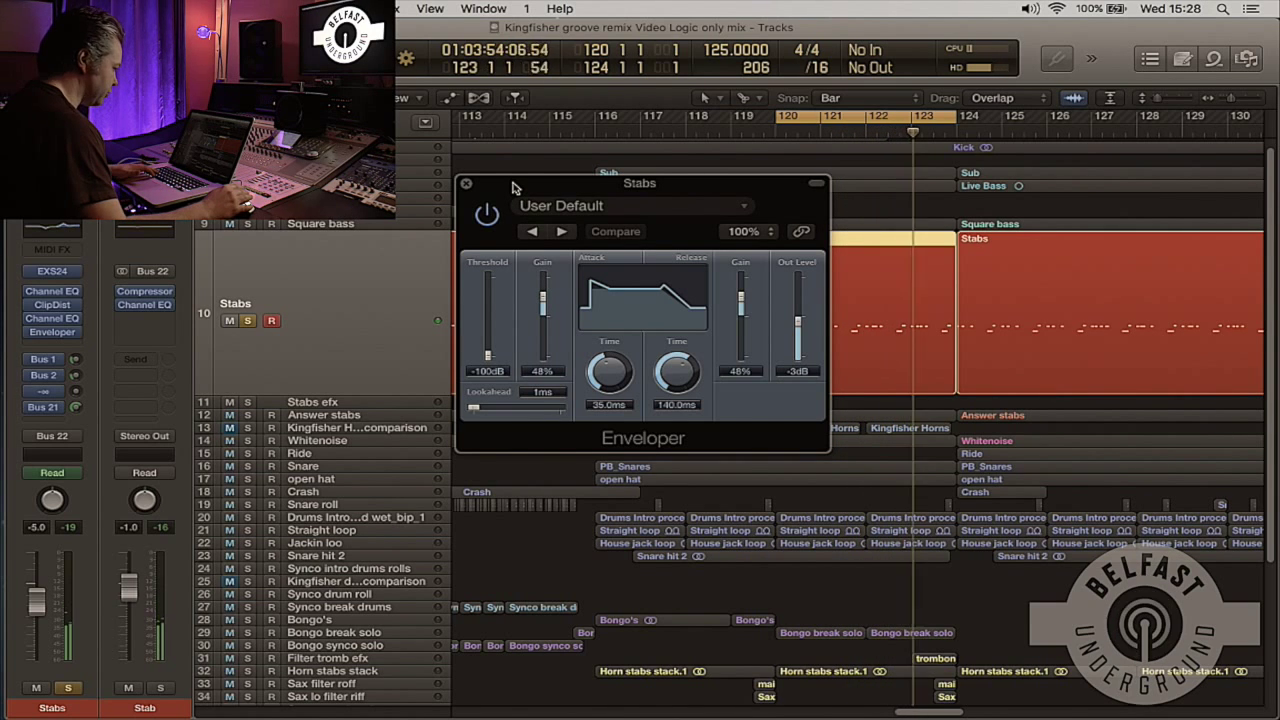
left_click(466, 185)
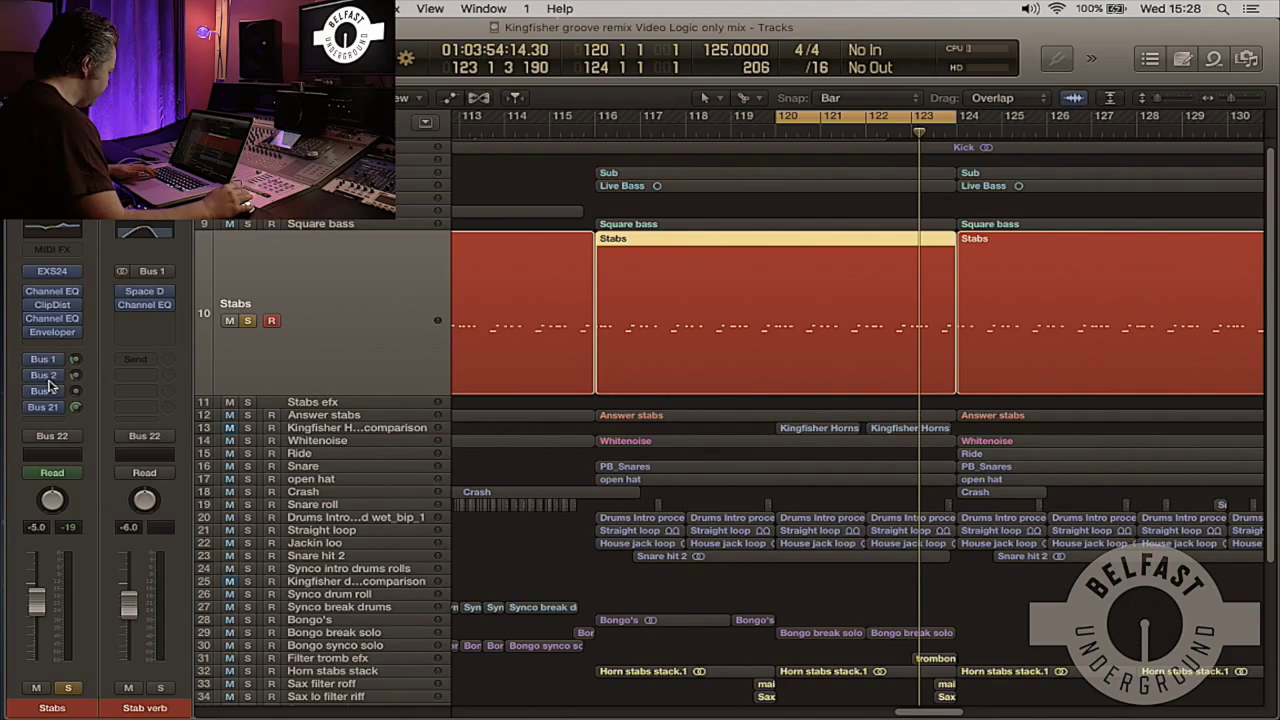
left_click(249, 321)
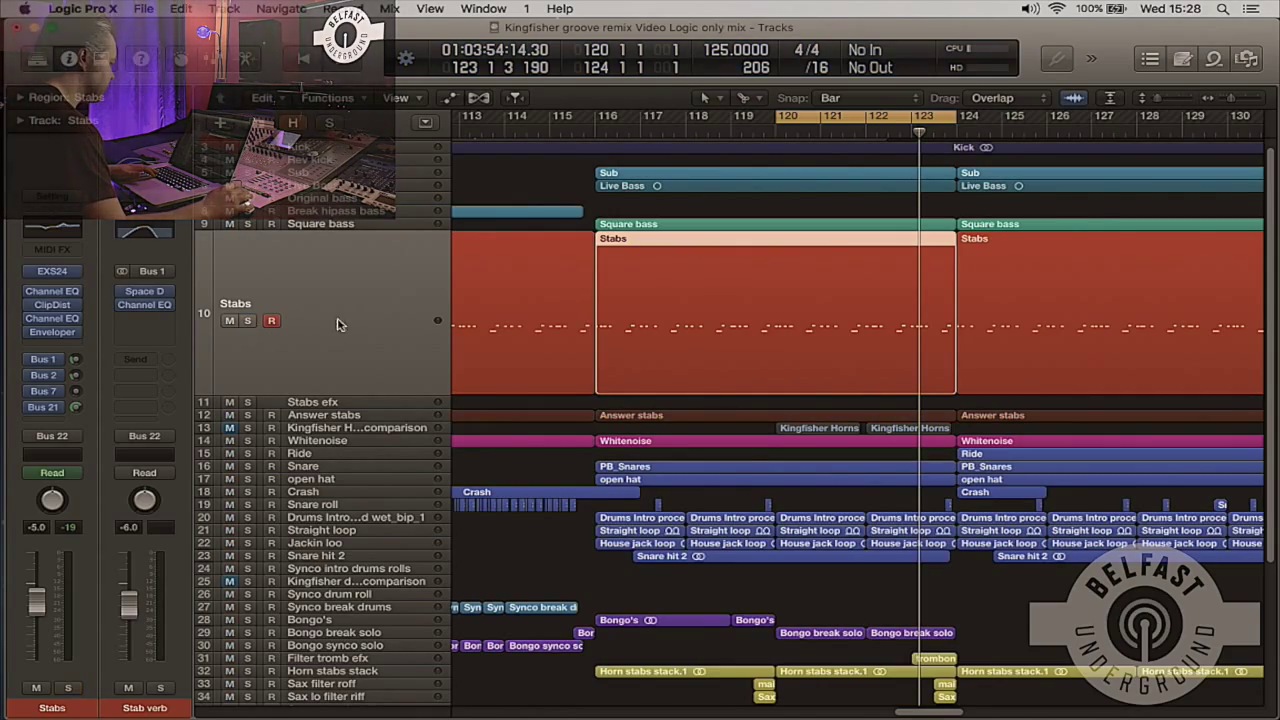